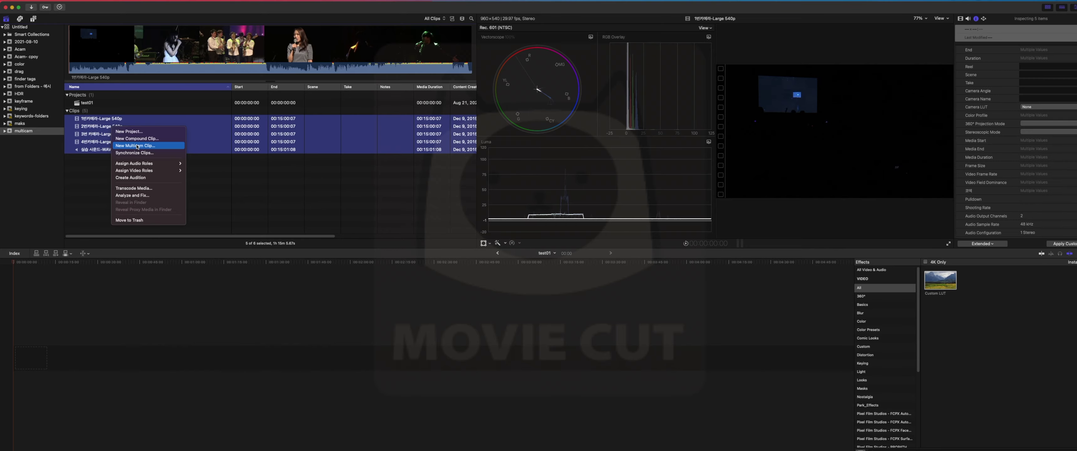
- Start a new multicam clip with custom settings and look at the available angle synchronization methods
left_click(133, 146)
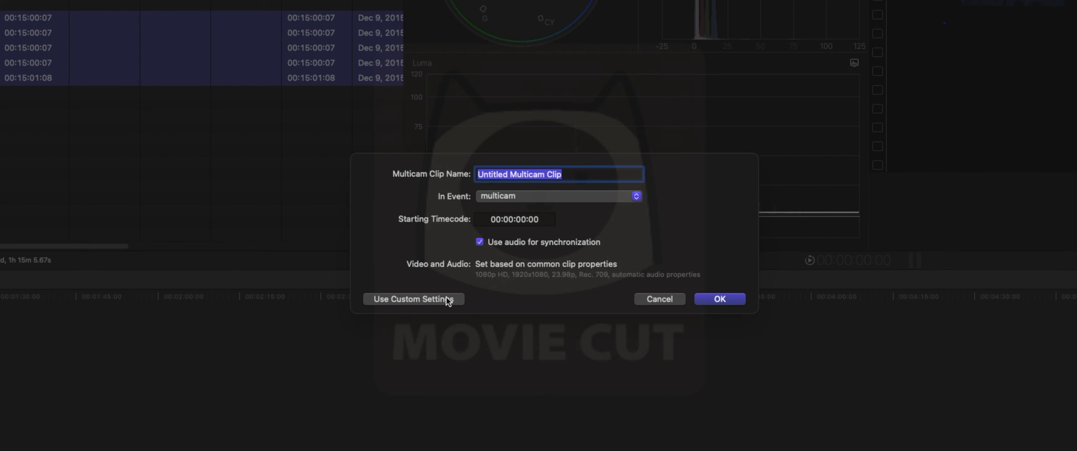
left_click(489, 263)
left_click(546, 218)
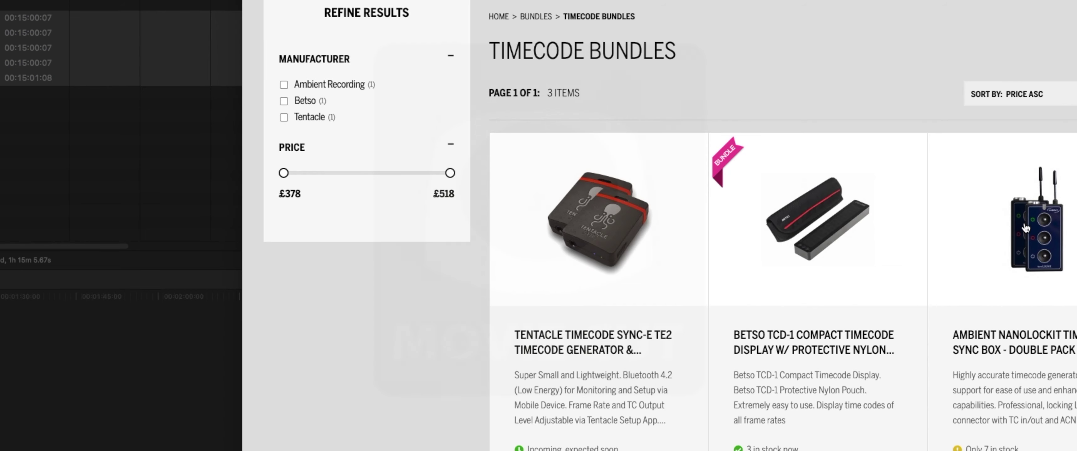
- Switch to the web shop's timecode bundles and examine the Tentacle Sync-E TE2 and Ambient NanoLockit double-pack product pages
left_click(598, 264)
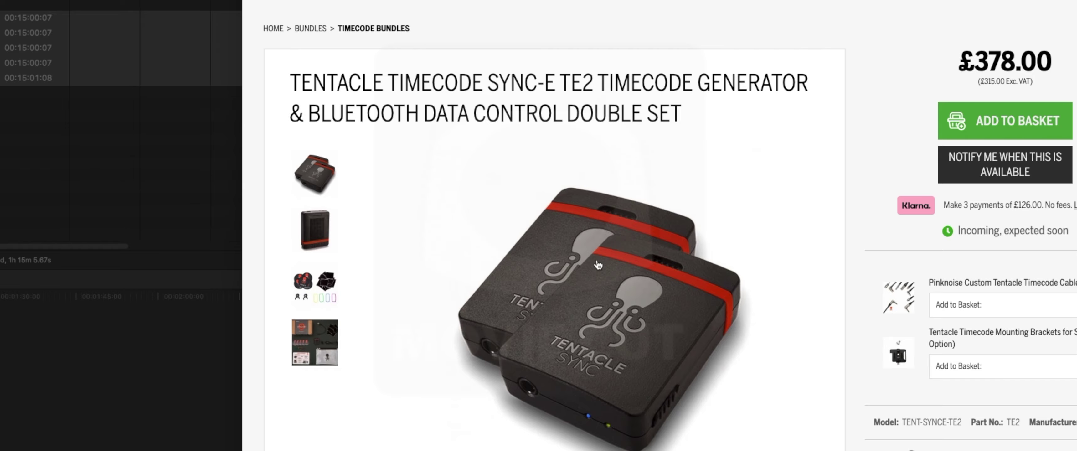
scroll(598, 264, "down", 8)
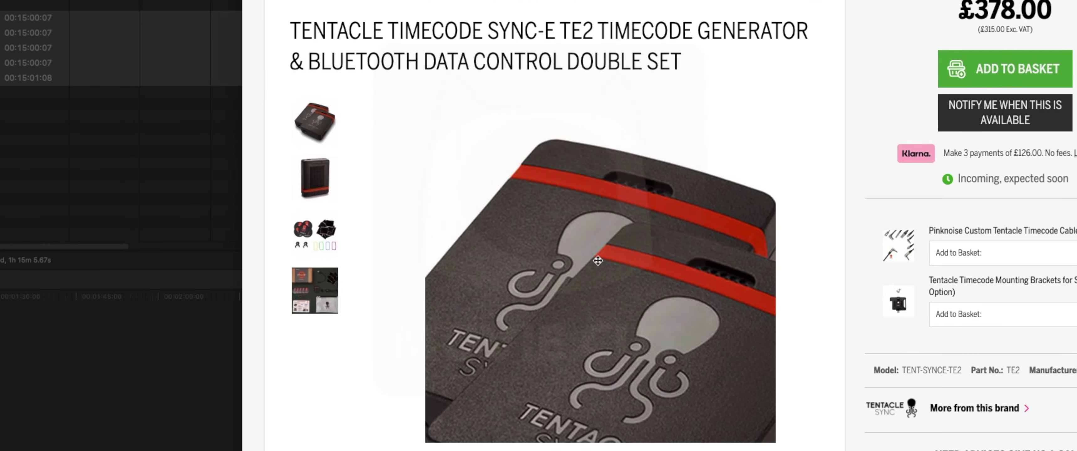
scroll(685, 422, "down", 20)
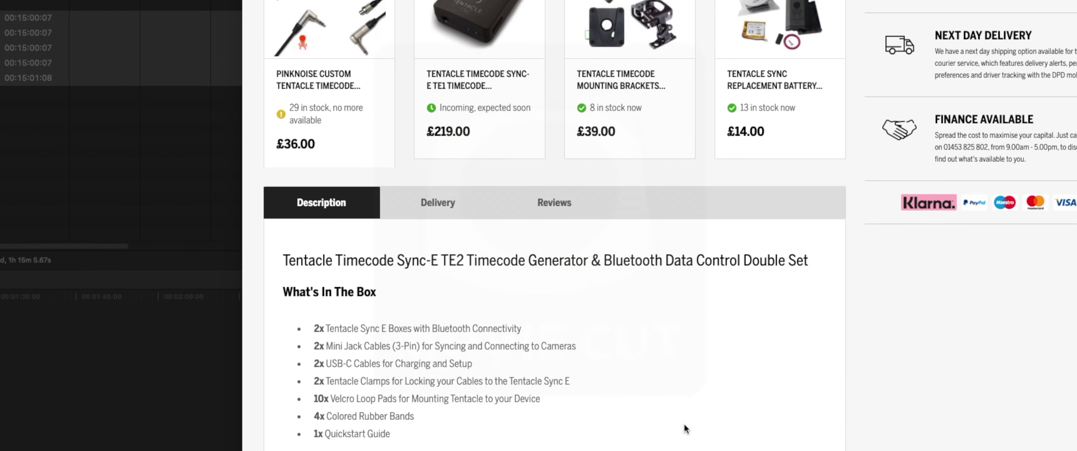
scroll(684, 417, "up", 19)
scroll(684, 415, "up", 14)
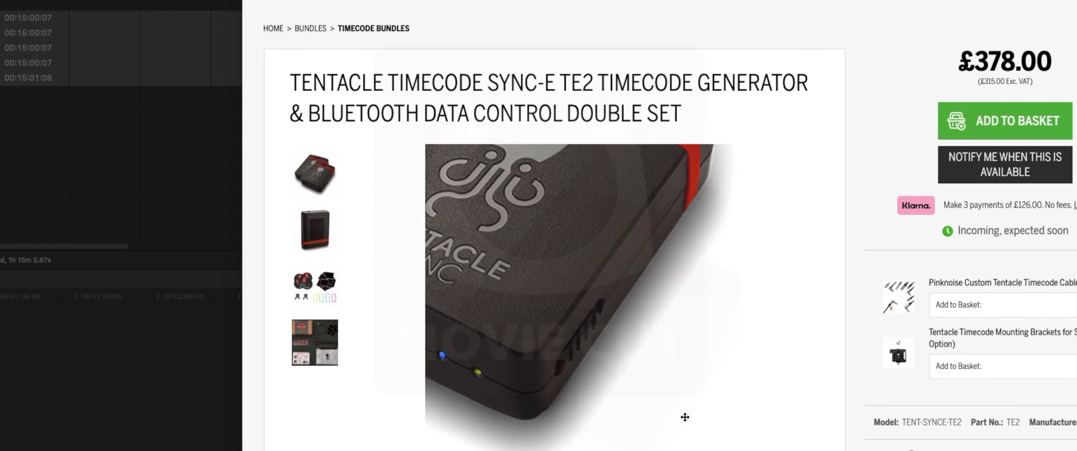
key("super+bracketleft")
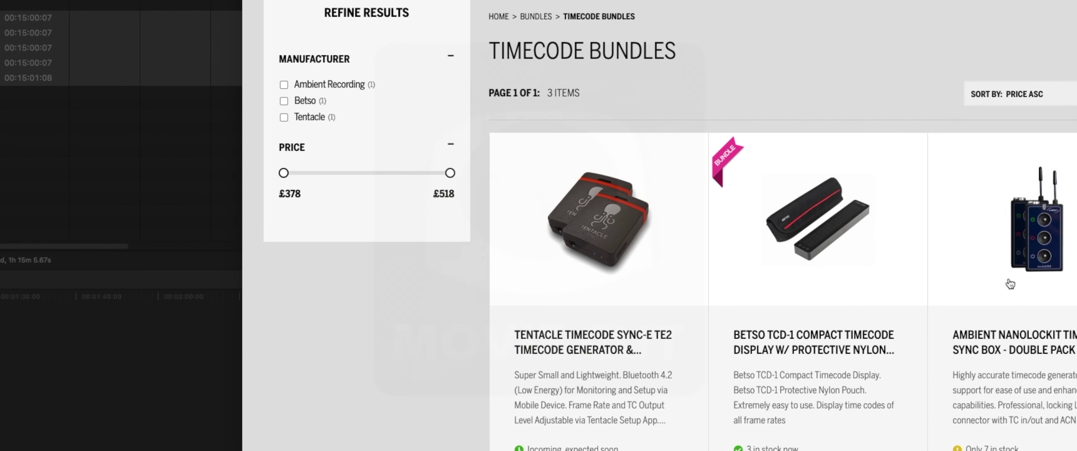
left_click(1002, 286)
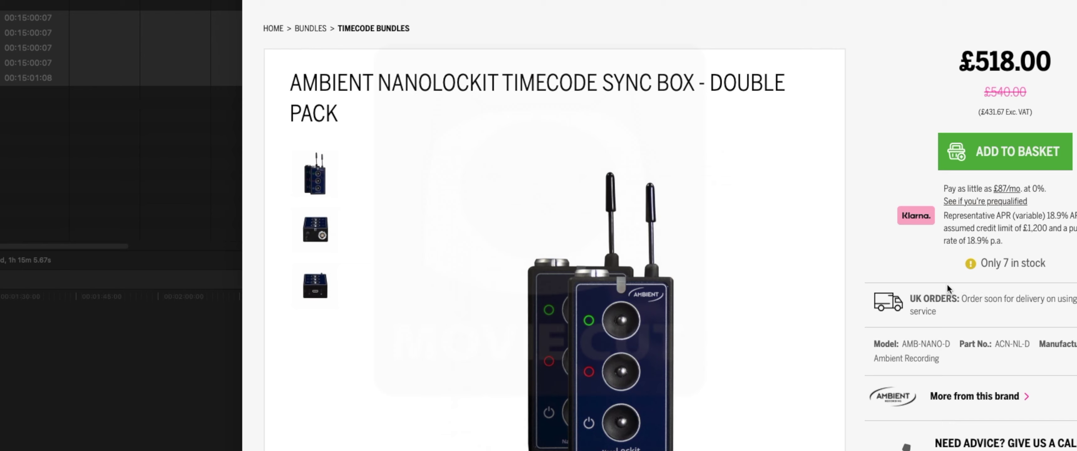
scroll(845, 263, "down", 5)
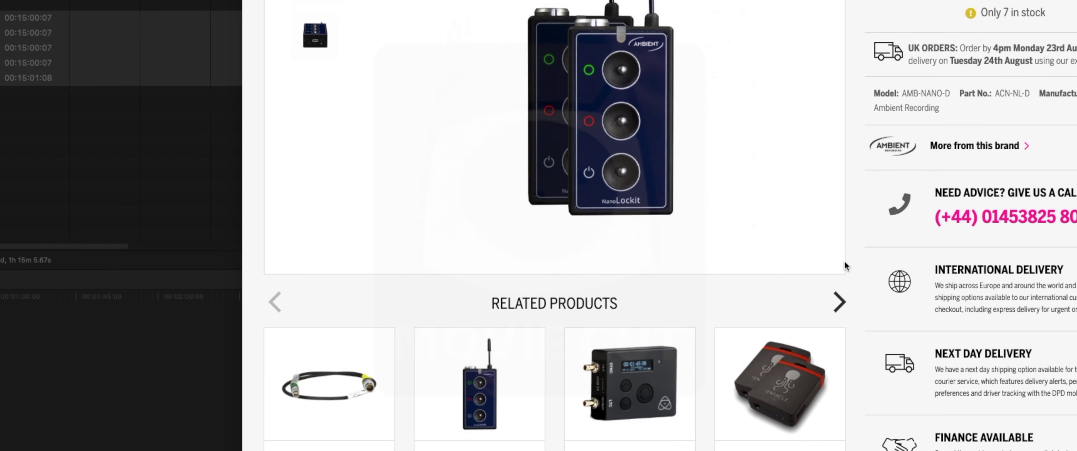
scroll(844, 264, "up", 5)
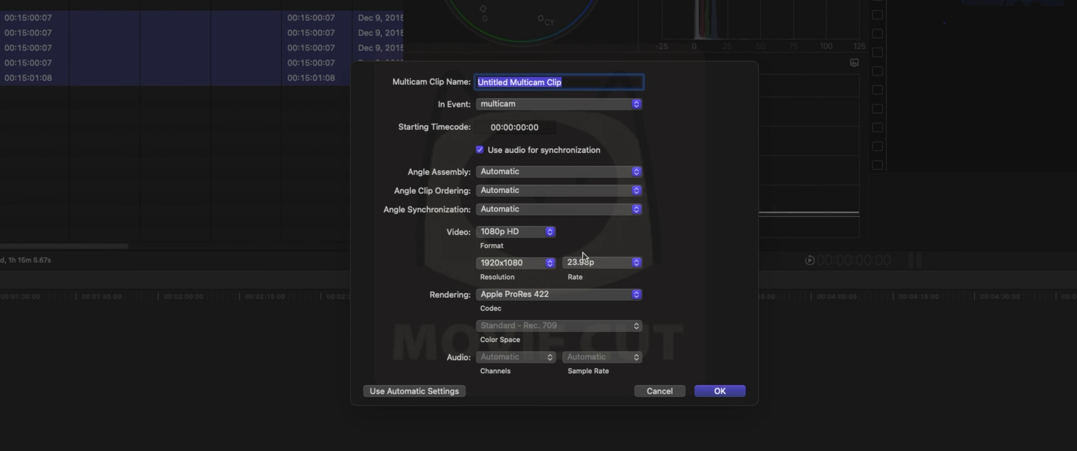
- Try First Marker on the Angle as the new multicam clip's angle synchronization, then dismiss the dialog
left_click(538, 207)
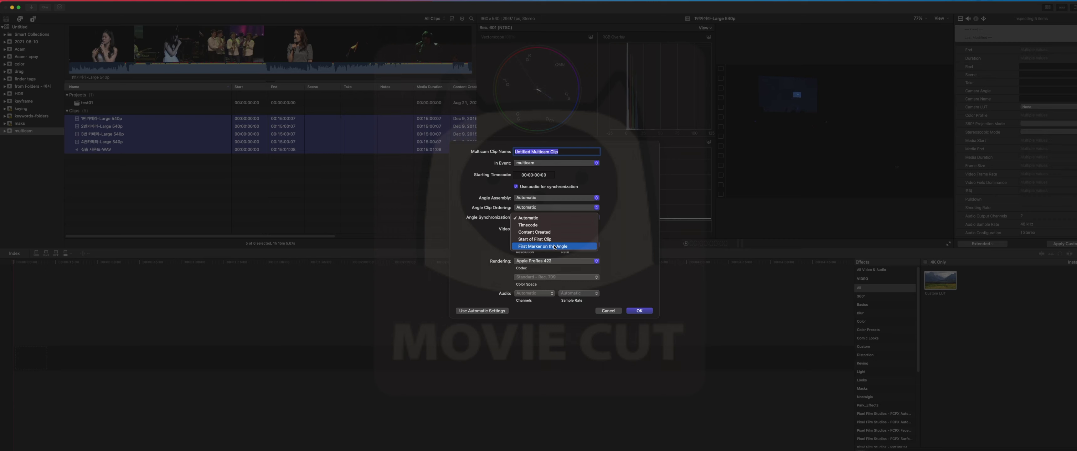
left_click(570, 247)
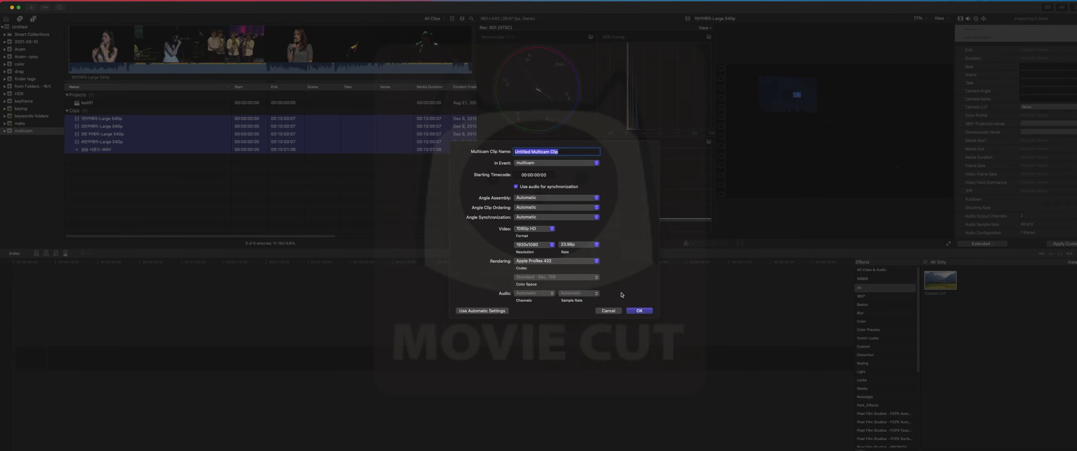
left_click(640, 310)
- Add a marker near the beginning of the 1번카메라-Large 540p clip
left_click(267, 184)
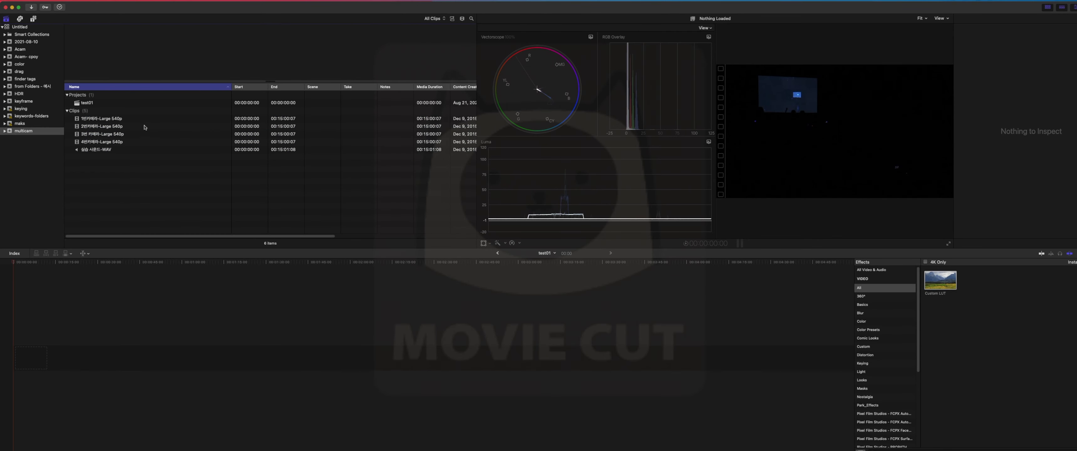
left_click(167, 119)
left_click(88, 57)
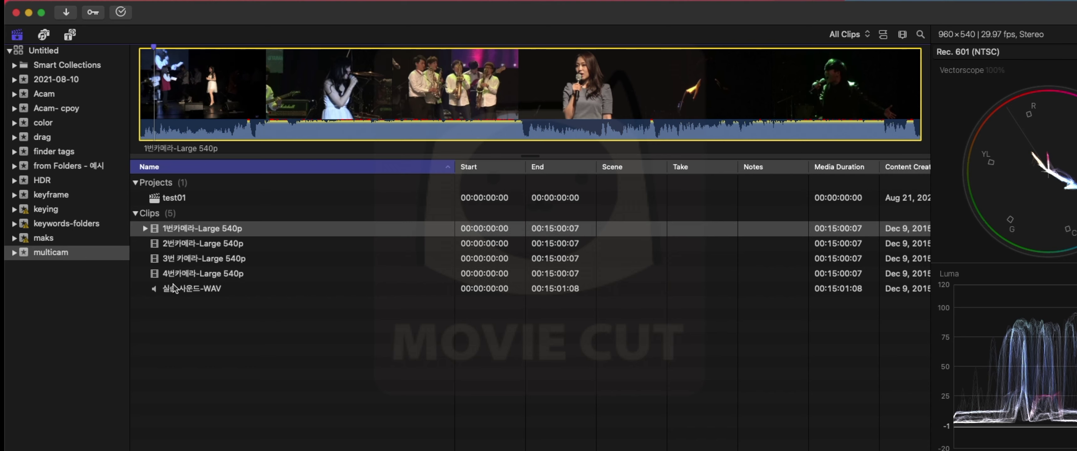
- Start a new multicam clip from the four camera clips and the WAV sound file, using custom settings
left_click_drag(193, 337, 187, 231)
right_click(187, 232)
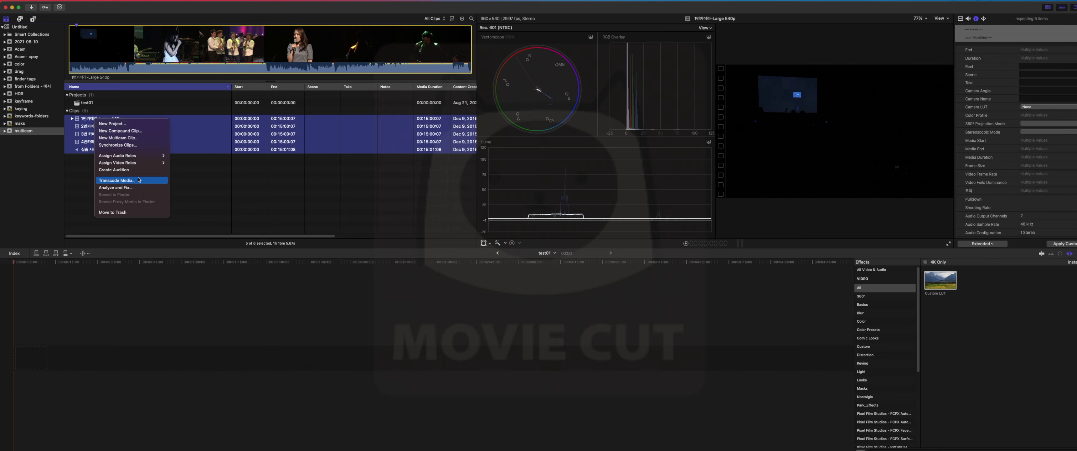
left_click(121, 138)
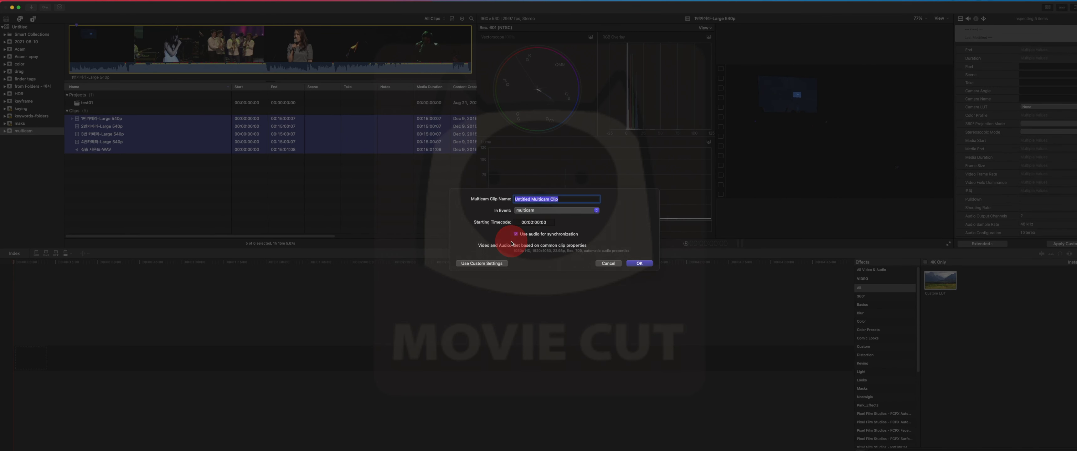
left_click(496, 263)
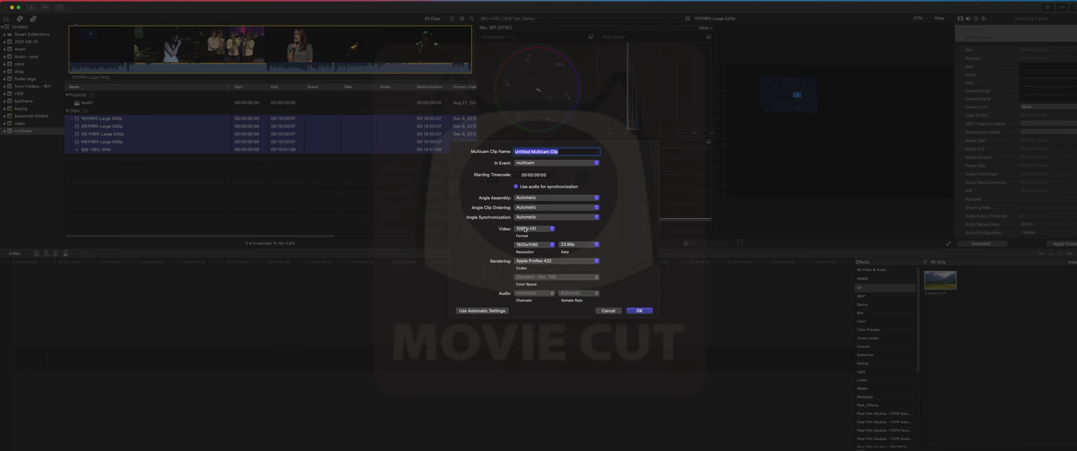
- Name the new multicam clip "Multicam Clip" and create it with automatic angle settings and audio synchronization
left_click(486, 240)
left_click(558, 151)
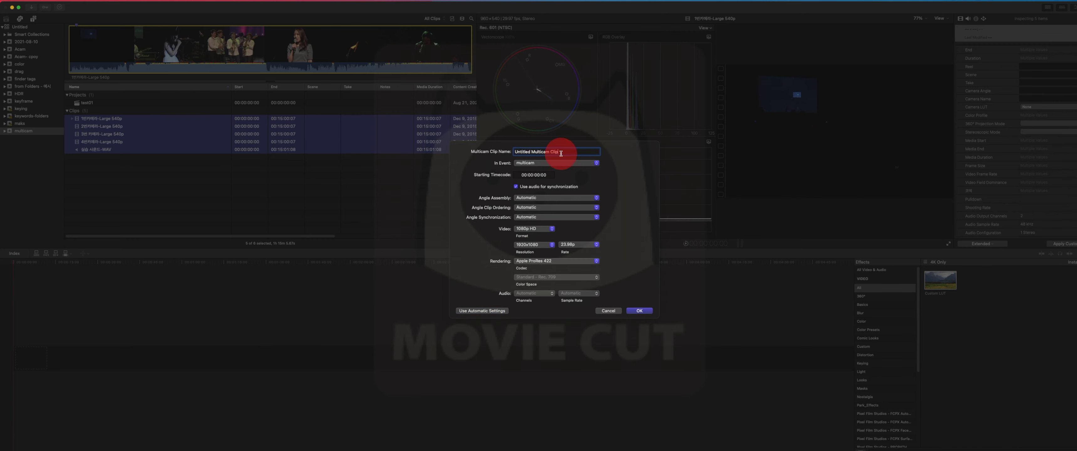
left_click(531, 152)
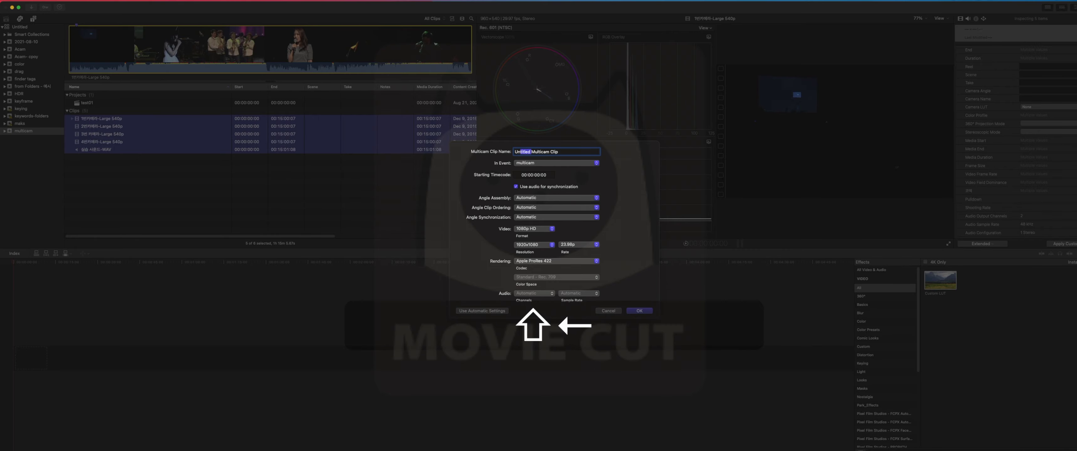
key("shift+Left")
key("shift+Left")
key("BackSpace")
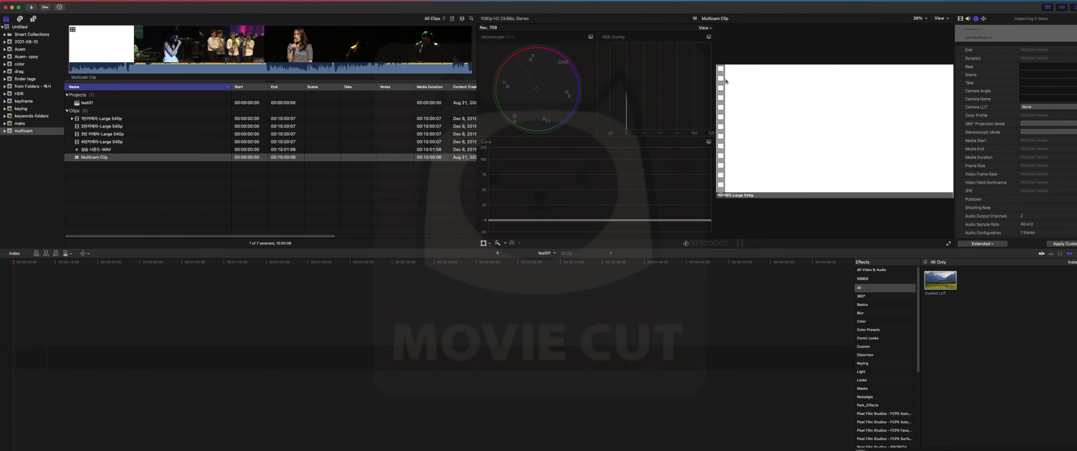
- Hide the video scopes beside the viewer and select Multicam Clip in the browser
left_click(947, 19)
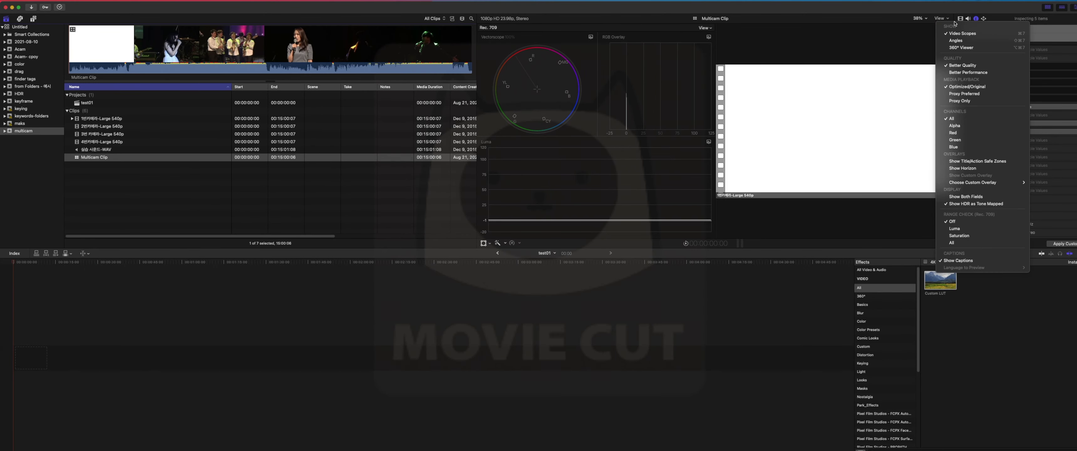
left_click(960, 36)
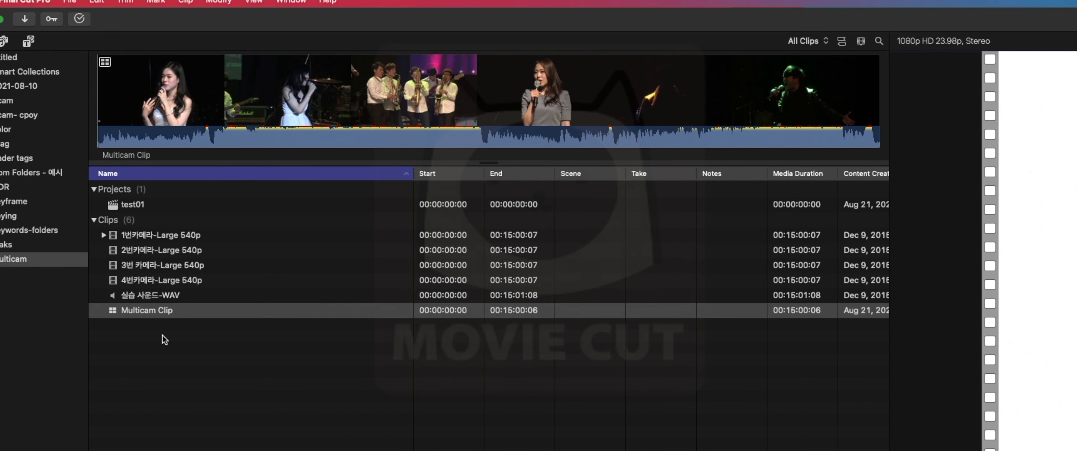
left_click(164, 335)
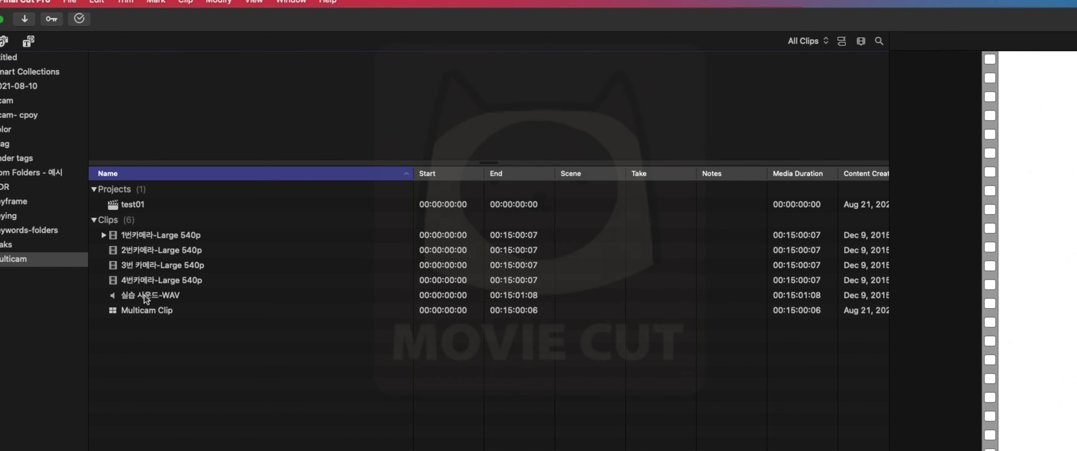
left_click(150, 314)
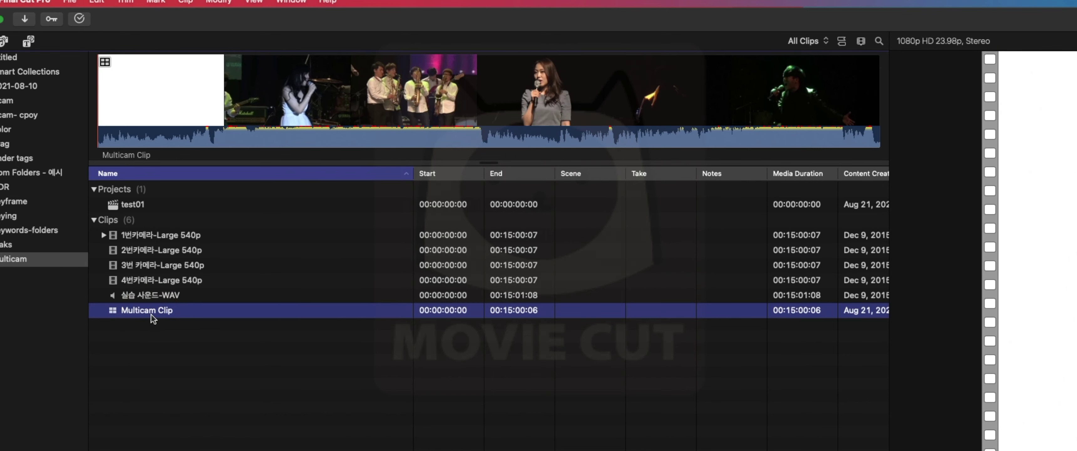
- Show the Background Tasks window over the clip list to check transcoding and analysis progress
left_click(79, 19)
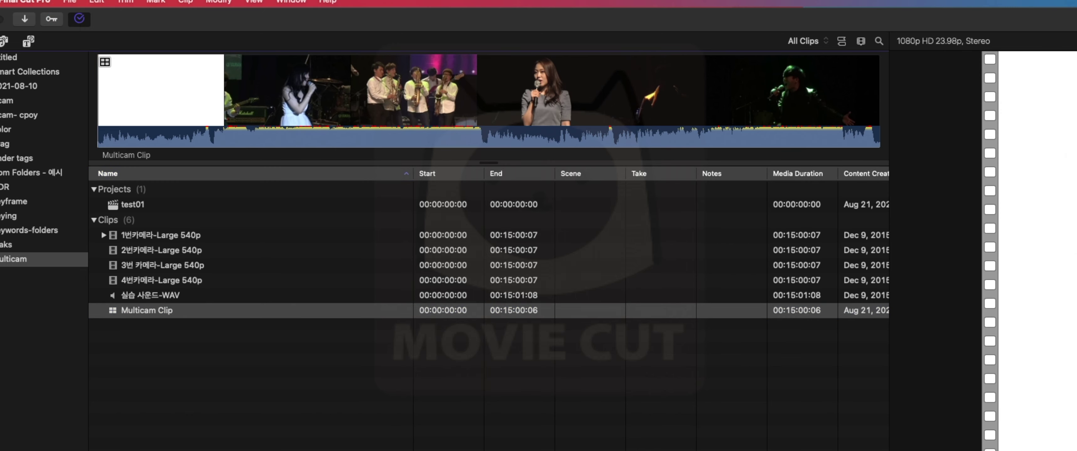
left_click_drag(1019, 450, 350, 238)
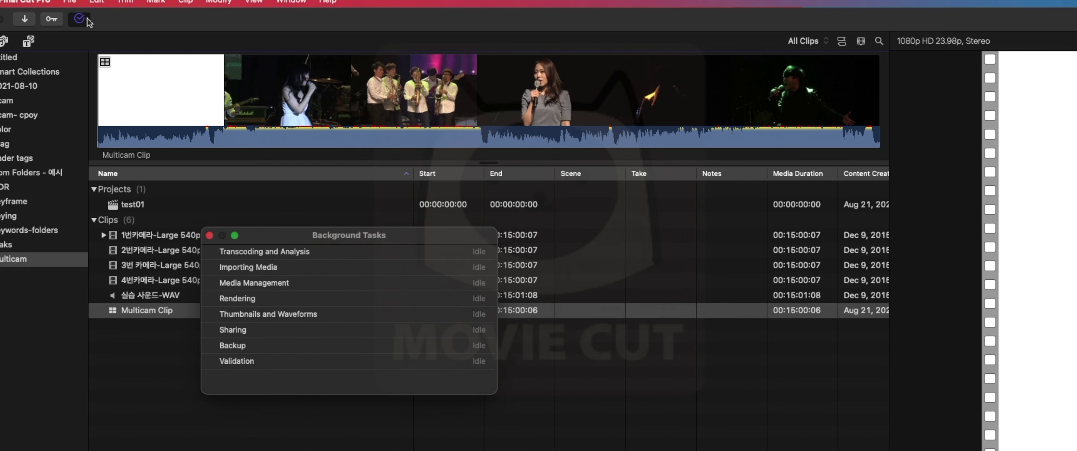
- Enable the playback warning for frames dropped due to disk performance, then close the settings and the Background Tasks window
left_click(48, 4)
left_click(68, 42)
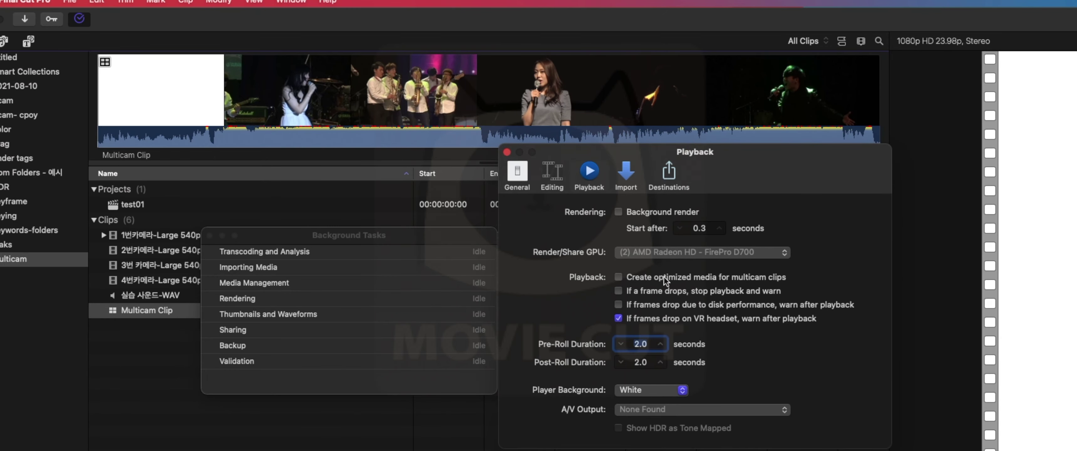
left_click(704, 309)
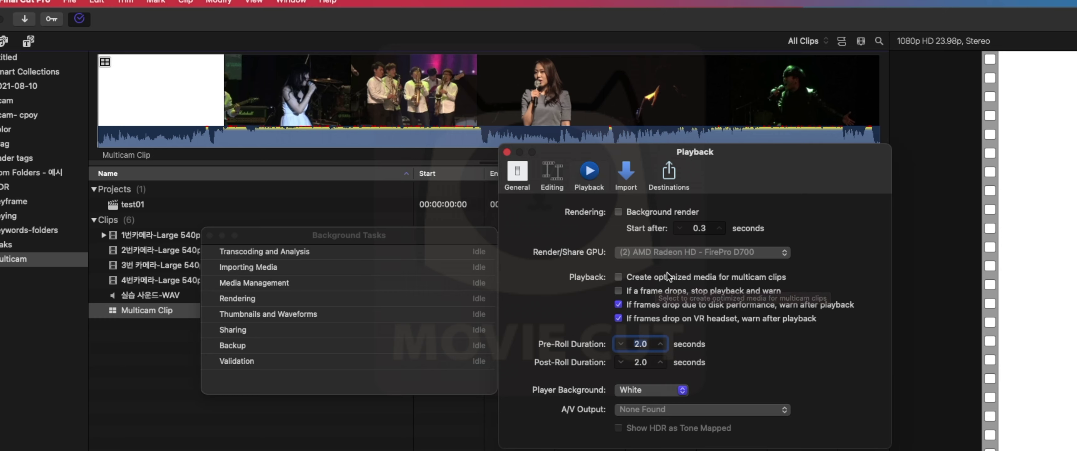
left_click(507, 152)
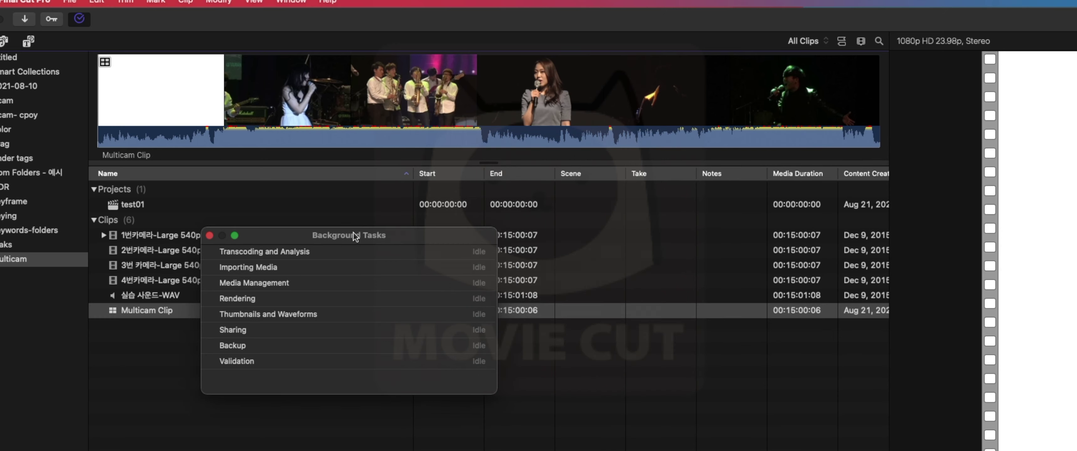
left_click_drag(353, 234, 260, 409)
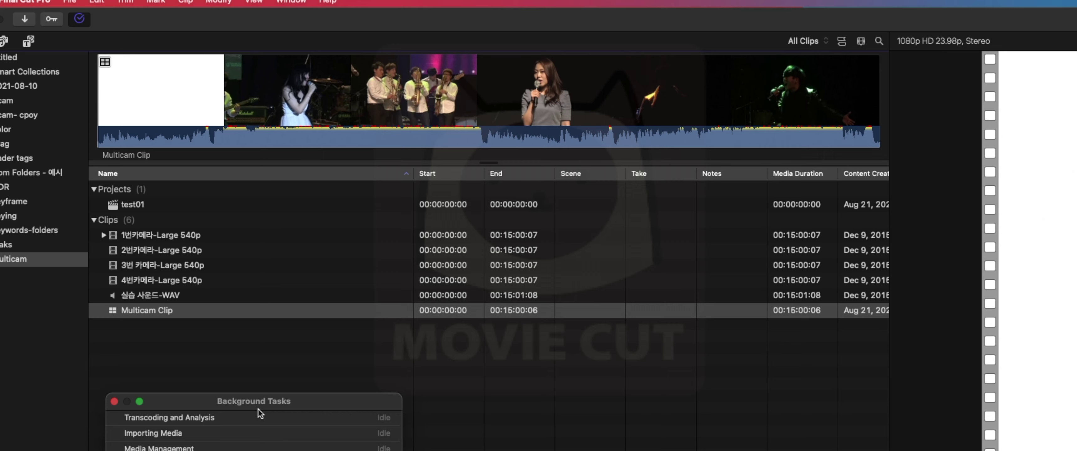
left_click(112, 402)
- Place Multicam Clip in the test01 timeline with an overwrite edit and move to a frame near its start
left_click(187, 310)
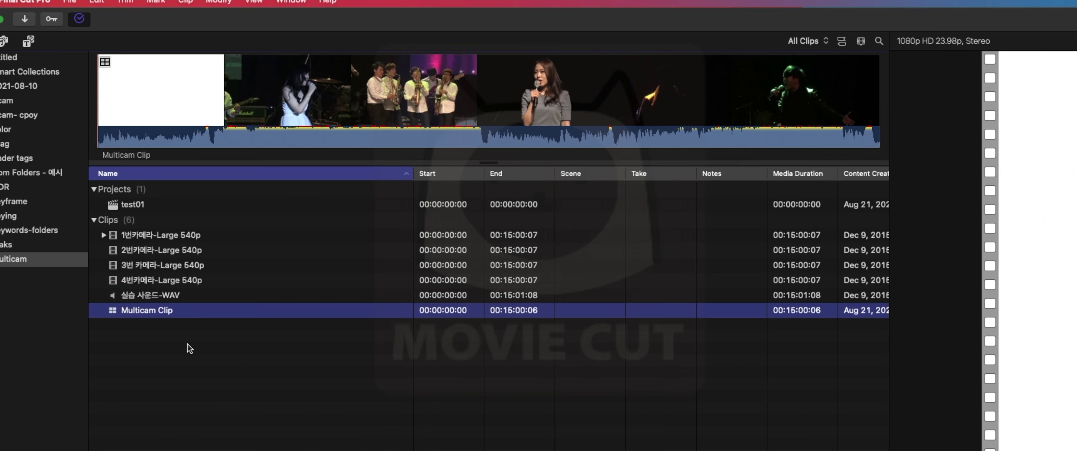
key("d")
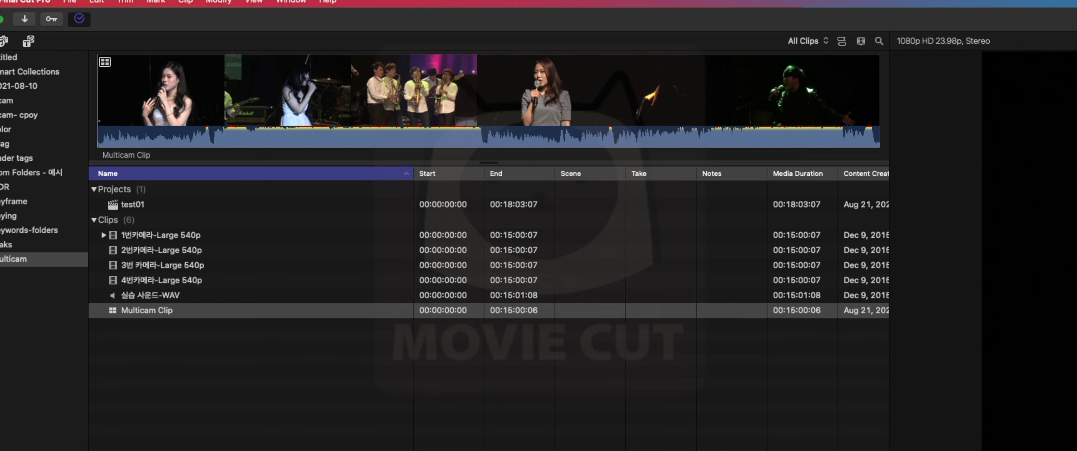
left_click_drag(645, 265, 555, 271)
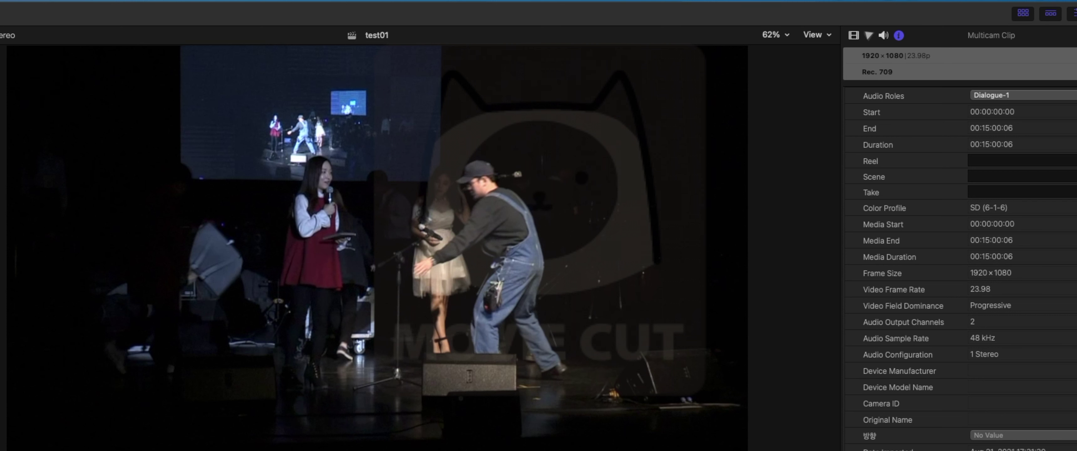
- Show the multicam angles beside the viewer and widen the viewer area by narrowing the browser
left_click(828, 38)
left_click(844, 77)
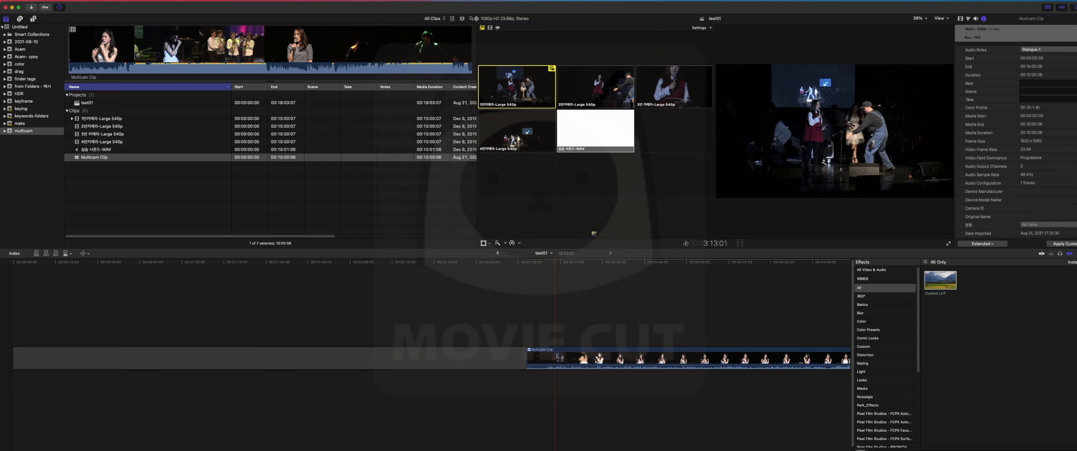
left_click_drag(477, 19, 233, 27)
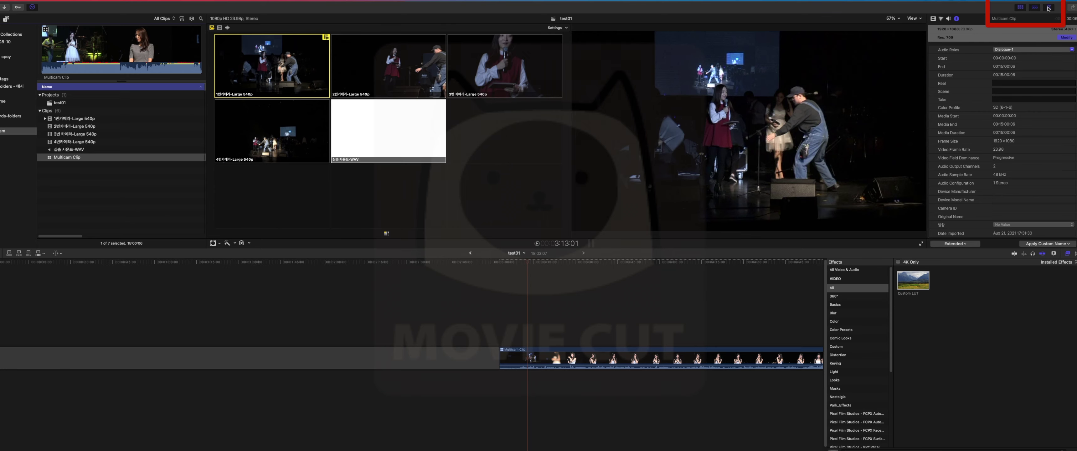
- Toggle the browser, inspector and timeline off and back on to compare the workspace layouts
left_click(1021, 9)
left_click(1021, 9)
left_click(1021, 9)
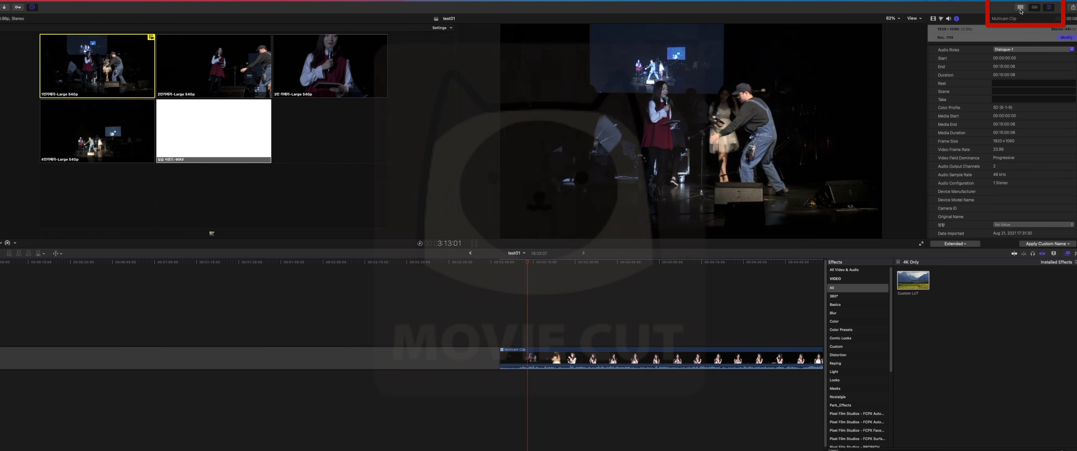
left_click(1049, 8)
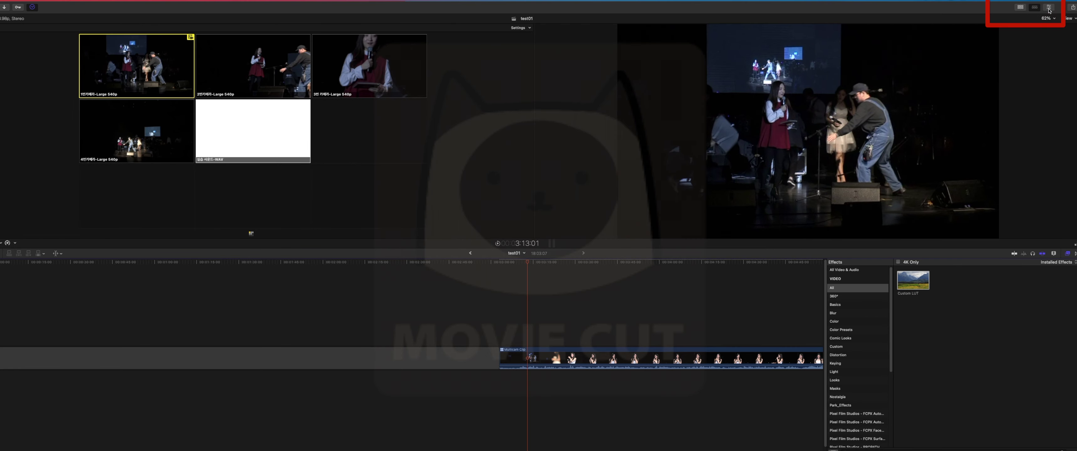
left_click(1049, 9)
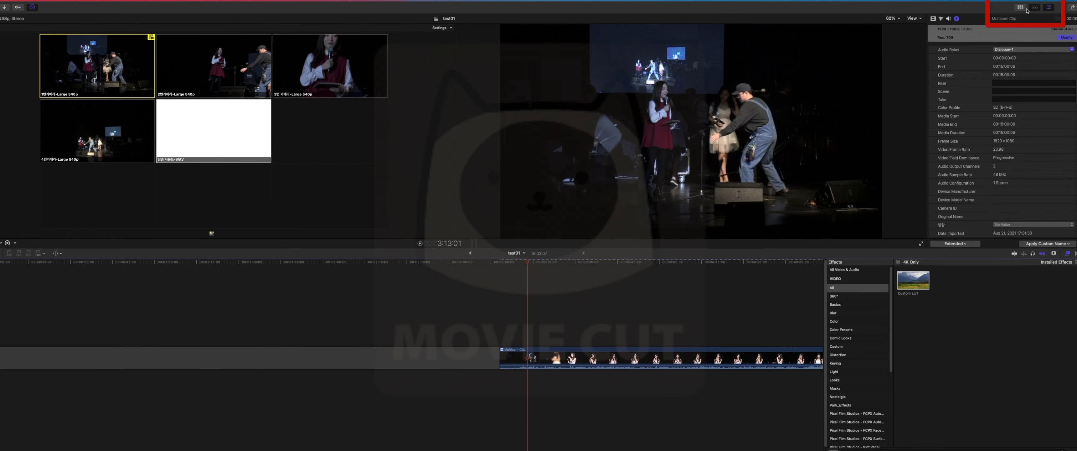
left_click(1024, 8)
left_click(1035, 8)
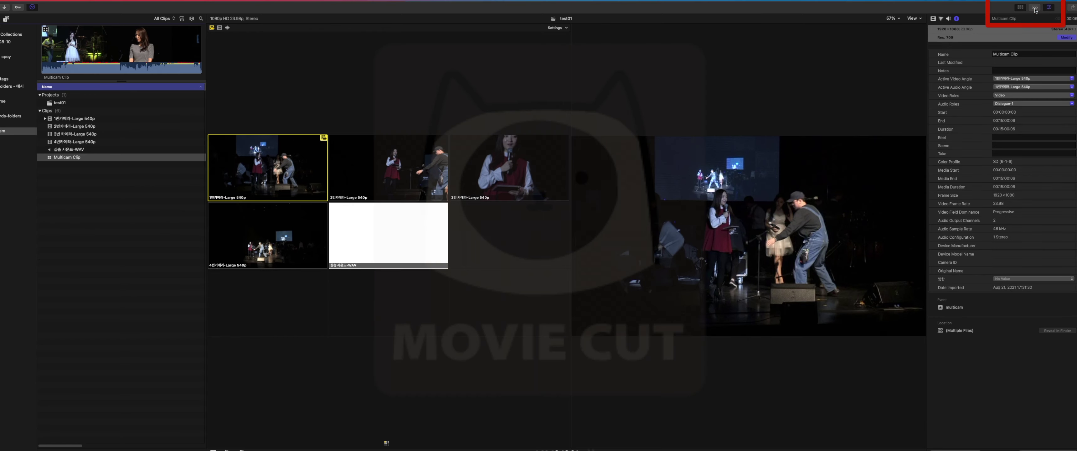
left_click(1035, 8)
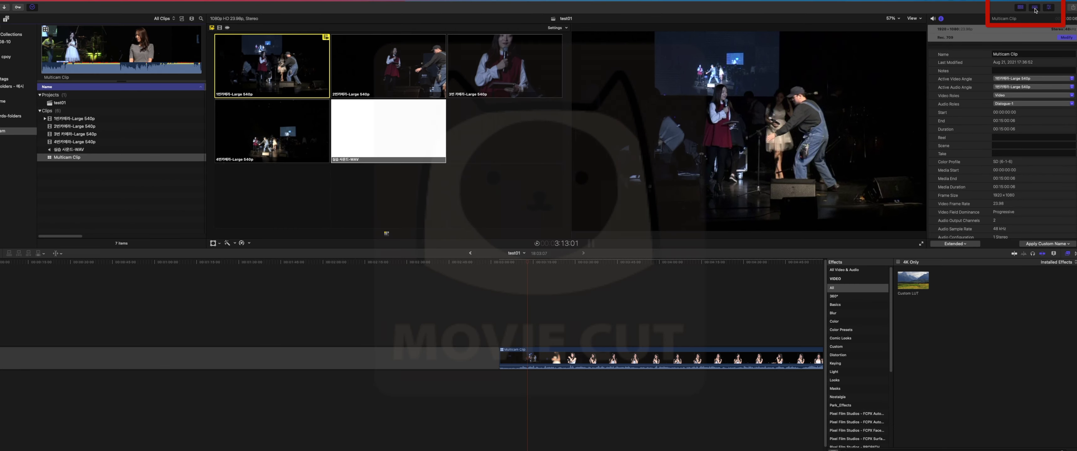
- Hide the browser and inspector, and enlarge the viewer area by reducing the timeline's height
left_click(1021, 9)
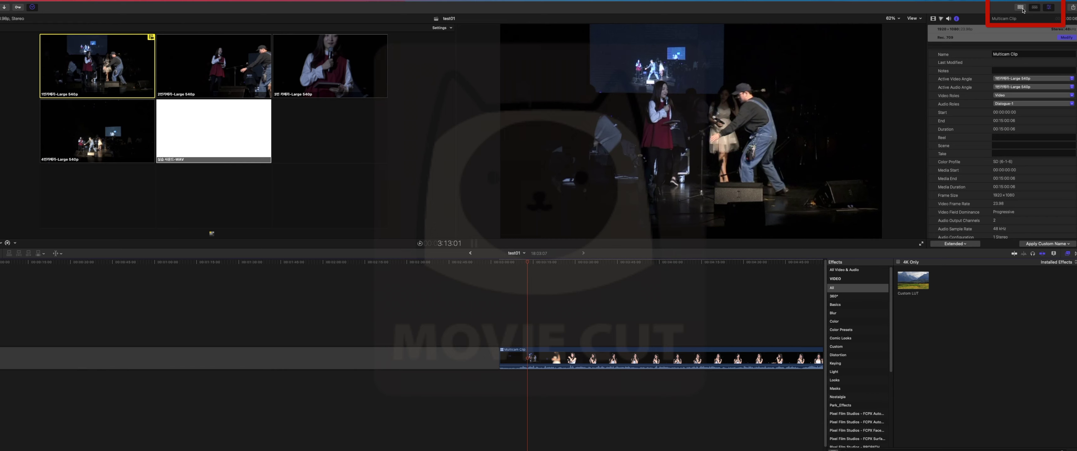
left_click(1049, 8)
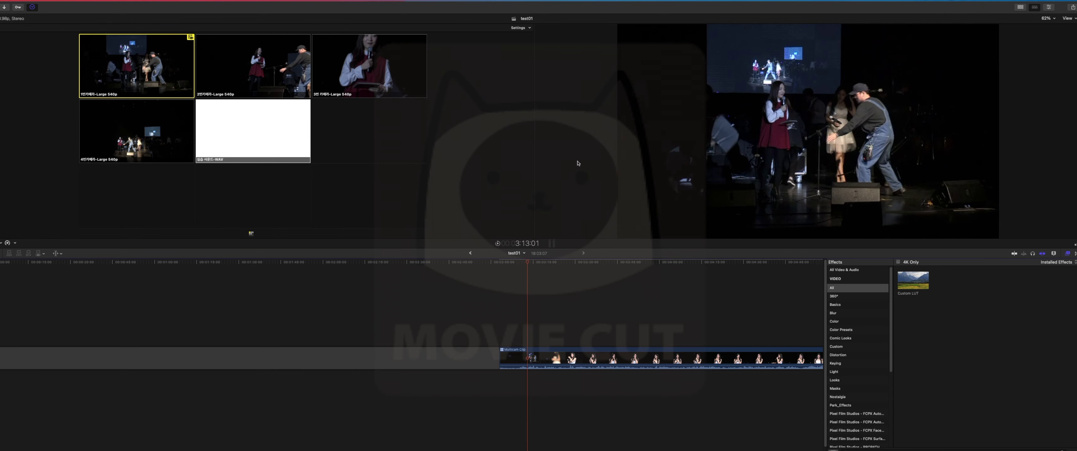
left_click_drag(537, 256, 525, 330)
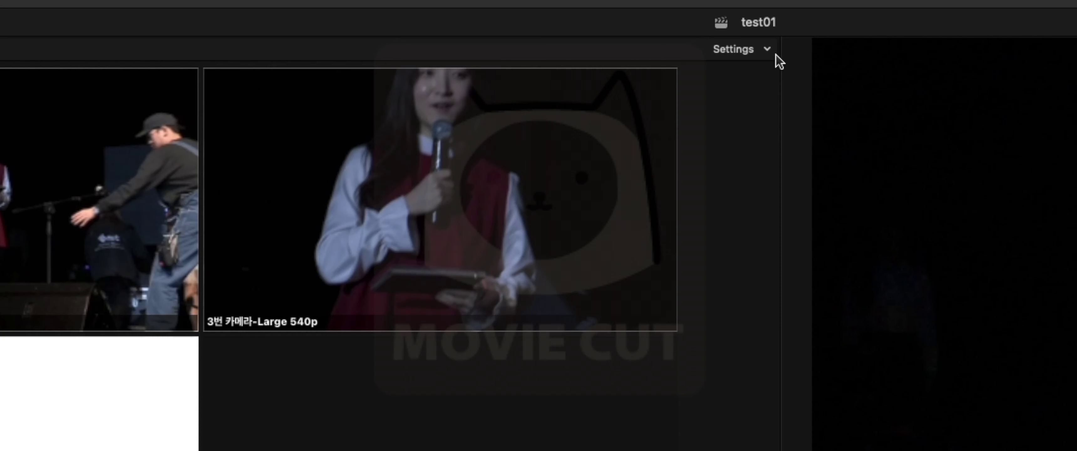
- Set the angle viewer to display 4 angles
left_click(530, 28)
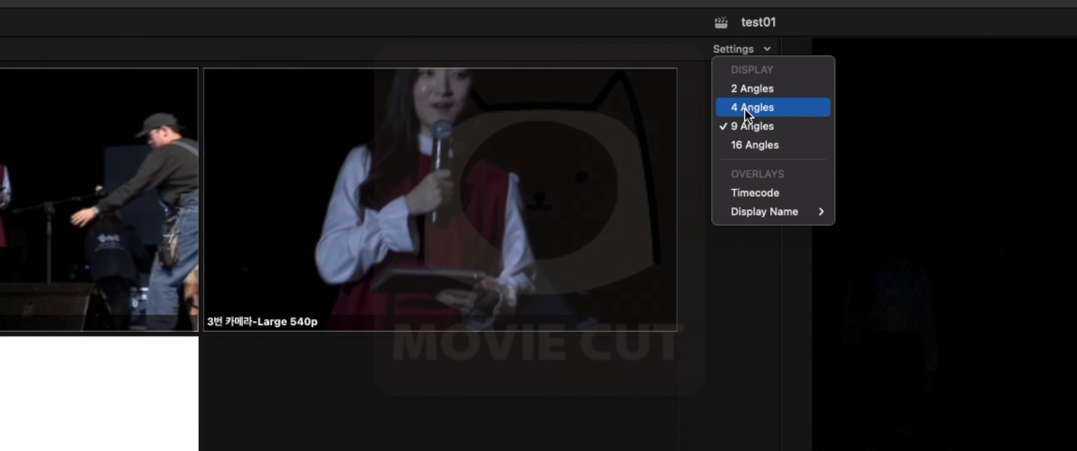
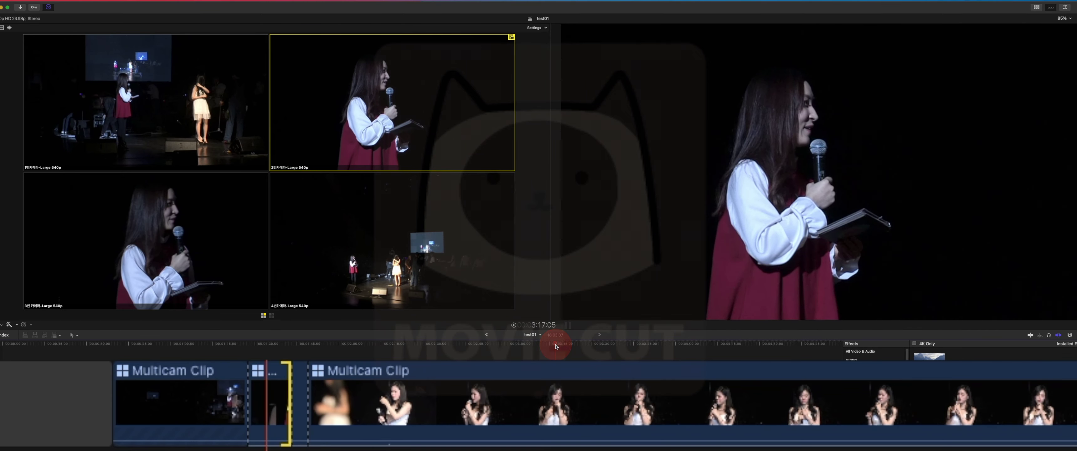
- Cut the multicam clip at 3:17:05 and switch to the third camera angle from there
key("3")
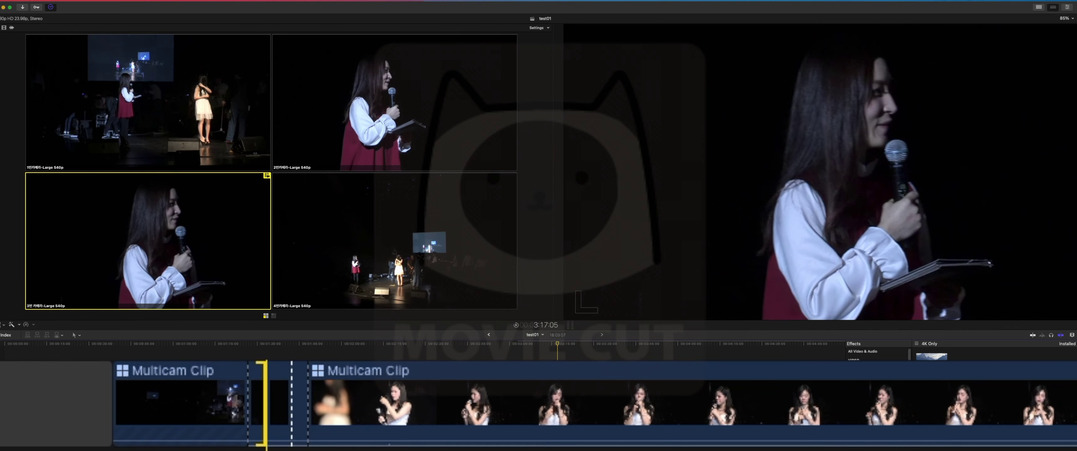
mouse_move(557, 347)
left_mouse_down()
mouse_move(541, 342)
mouse_move(558, 346)
left_mouse_up()
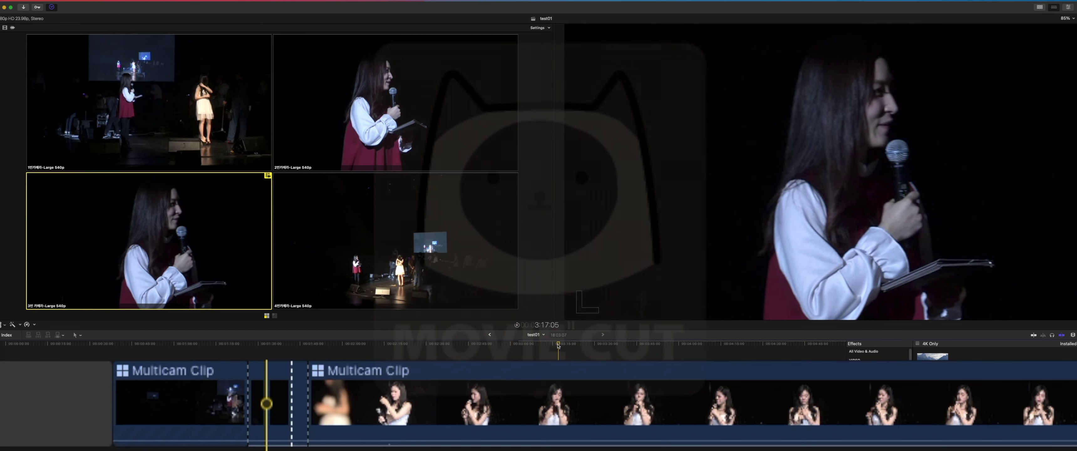
- Jump back and forth between the edit points of the multicam clip, stopping at the cut at 3:19:11
key("Up")
key("Down")
key("Up")
key("Down")
key("Up")
key("Down")
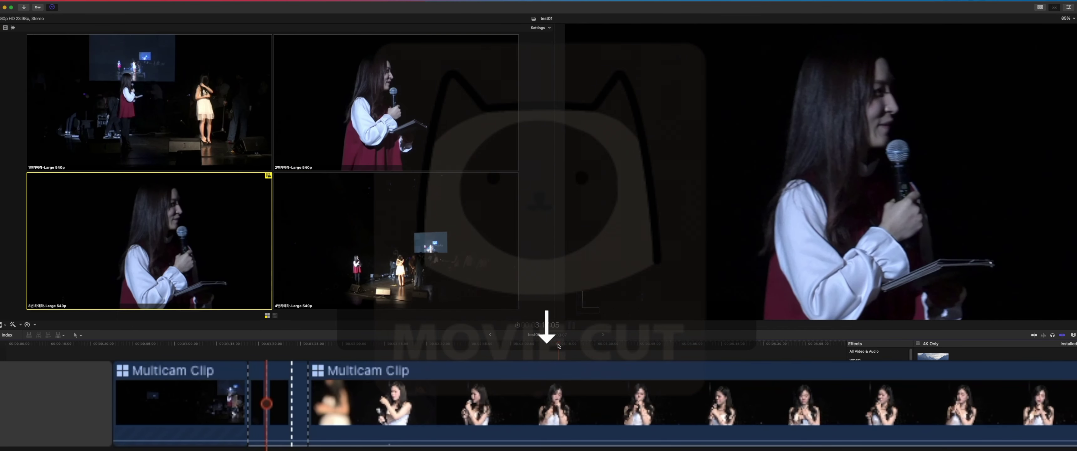
key("Up")
key("Down")
key("Up")
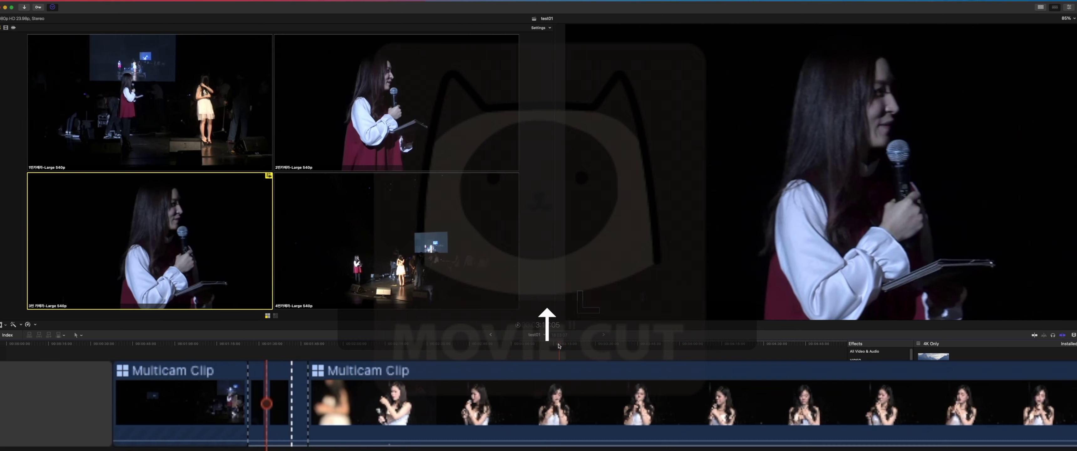
left_click(342, 278)
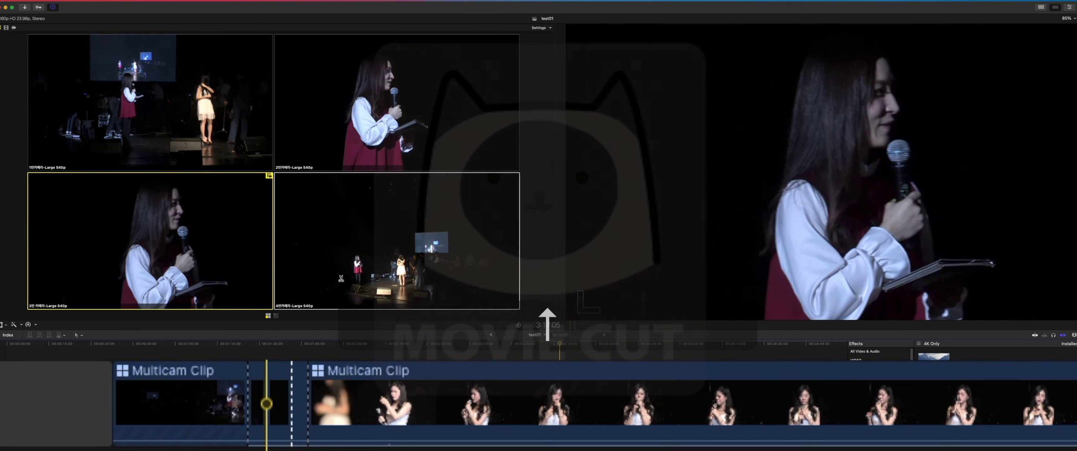
key("Up")
key("Down")
key("Up")
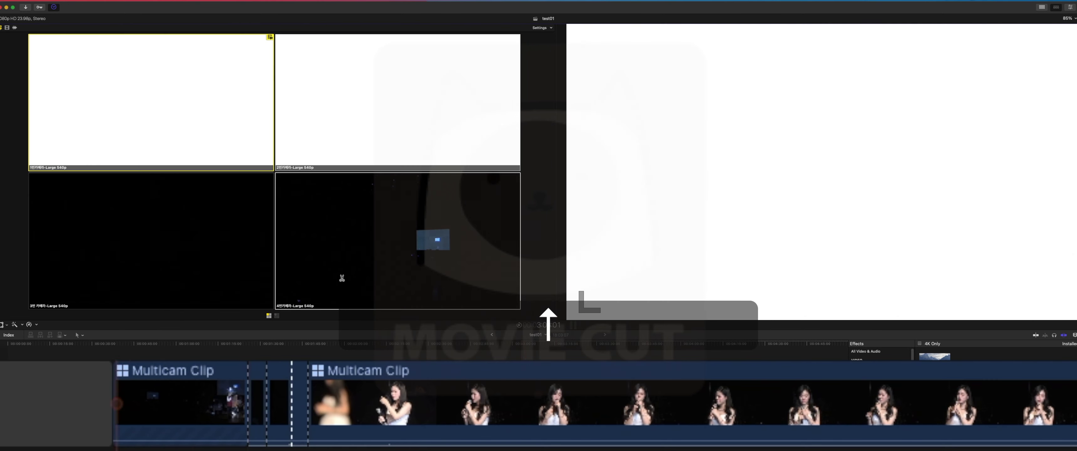
key("Down")
key("Down")
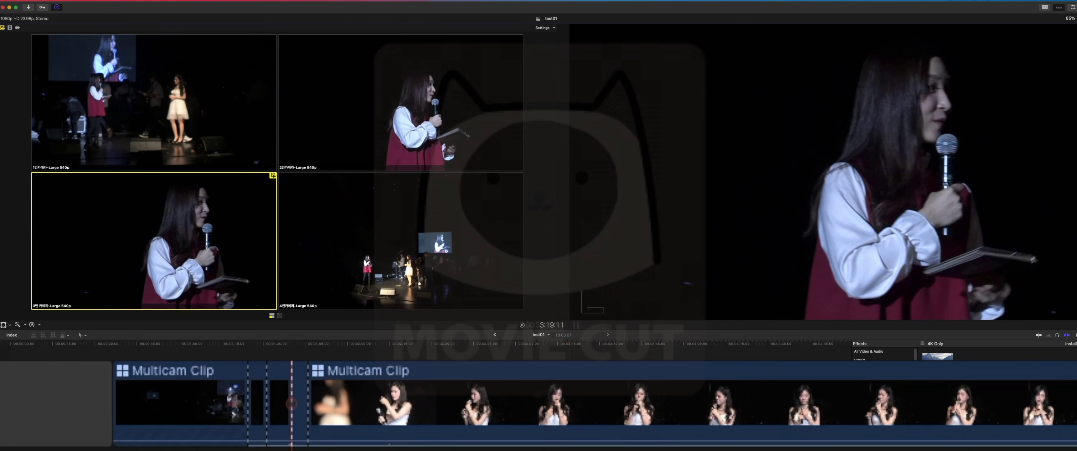
- Show the browser to review camera clips 2 to 4 and the WAV sound file, return to the timeline at 3:22:06 and hide the browser
left_click(1045, 7)
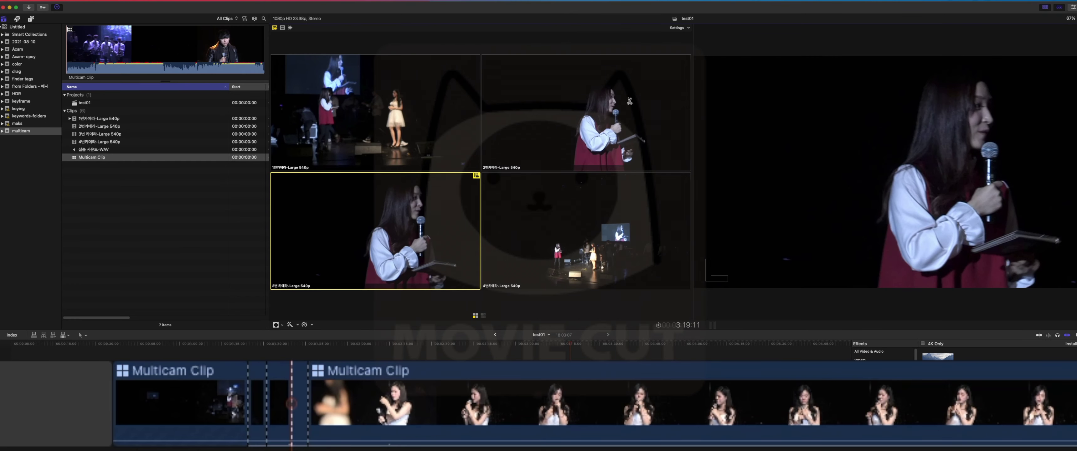
left_click(103, 126)
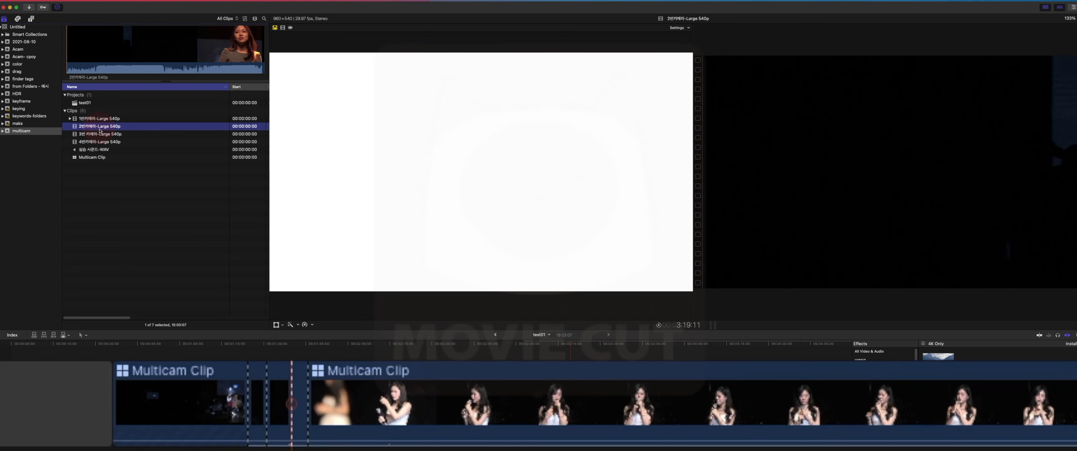
left_click(103, 134)
left_click(104, 143)
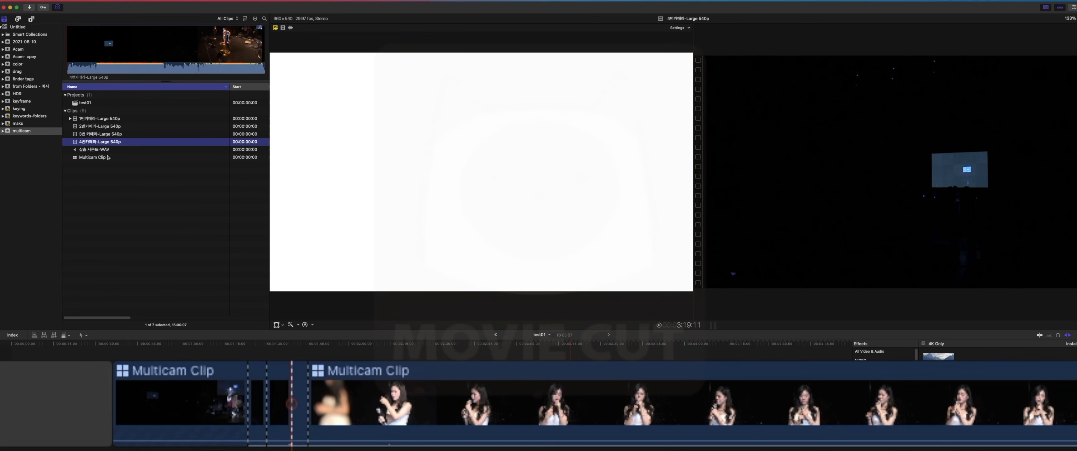
left_click(101, 151)
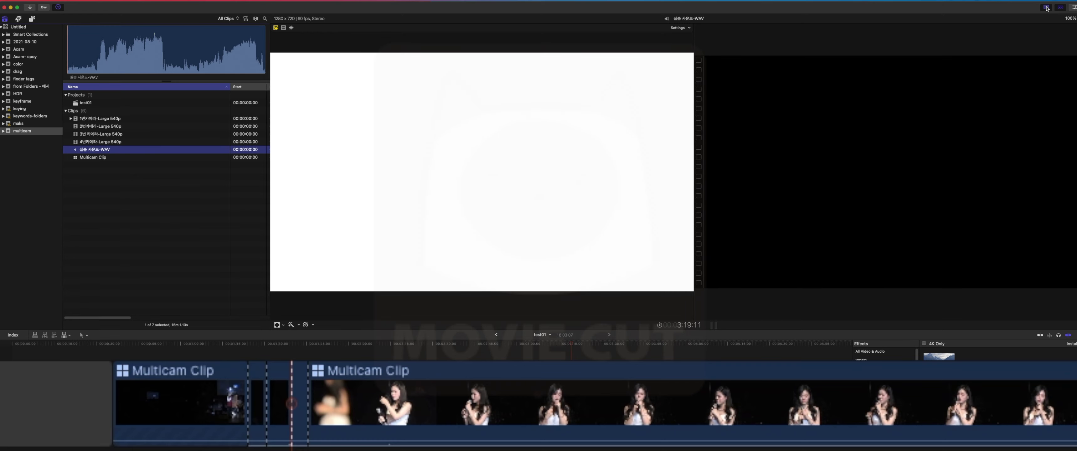
left_click(581, 346)
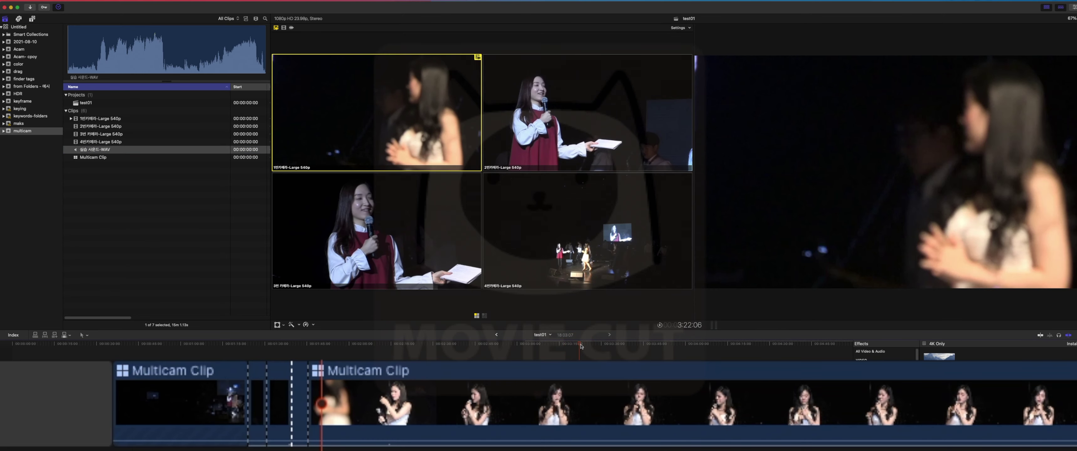
left_click(1043, 8)
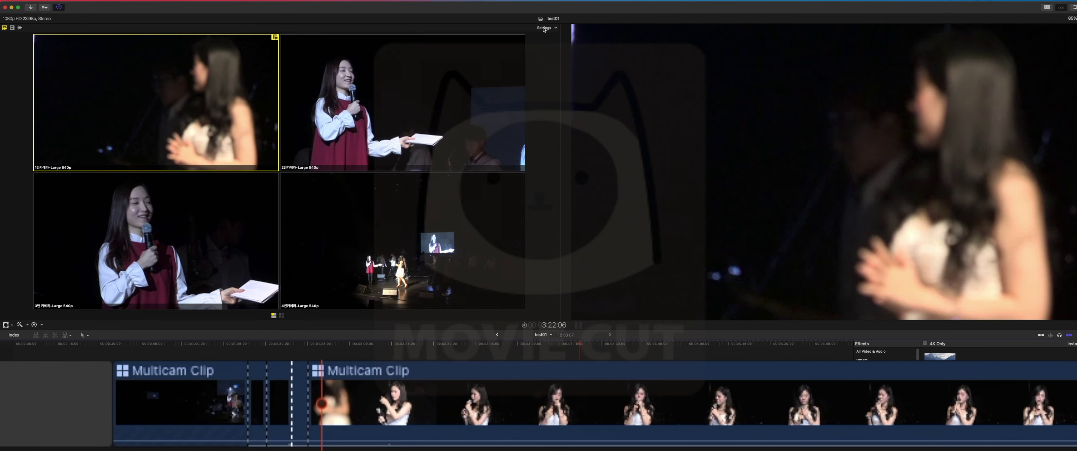
- Set the angle viewer to display 9 angles so the sound angle is included
left_click(544, 29)
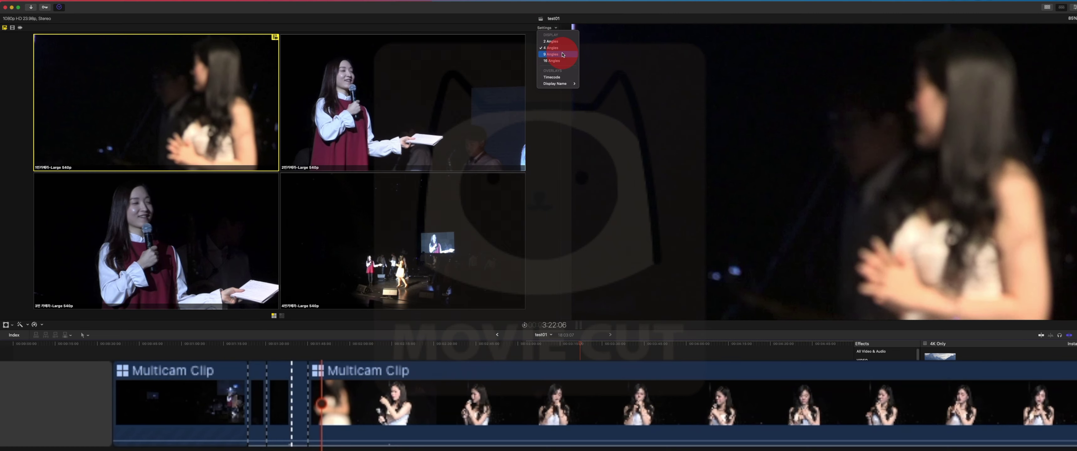
left_click(563, 55)
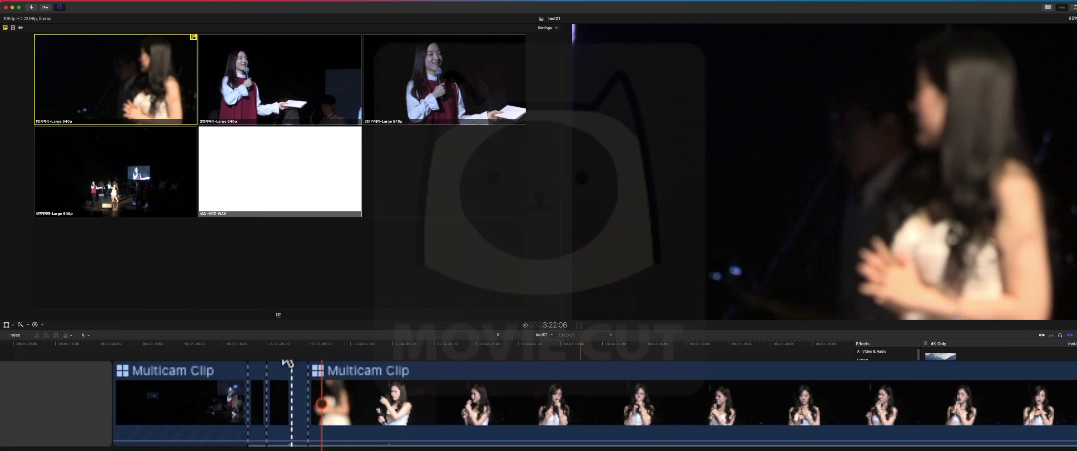
- Delete all the edit points between the multicam segments to rejoin them into one continuous clip
left_click(245, 371)
key("BackSpace")
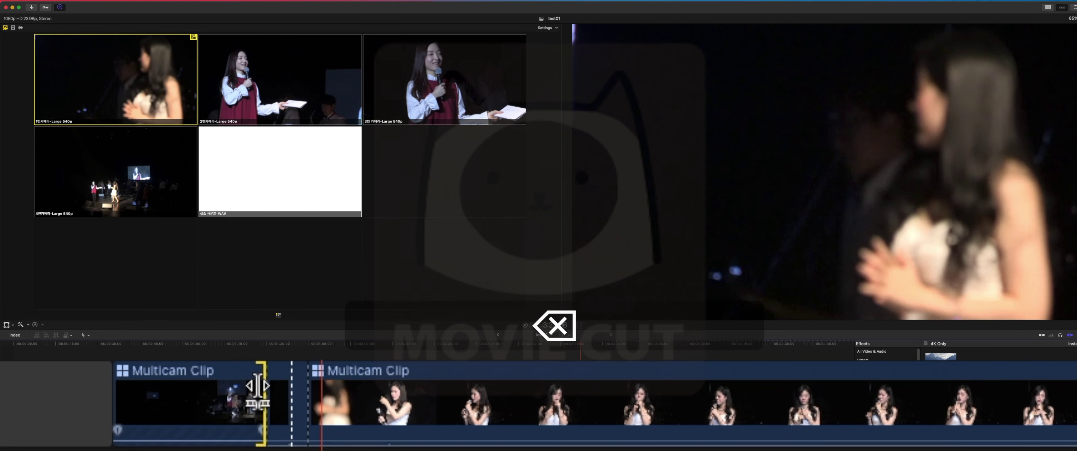
key("BackSpace")
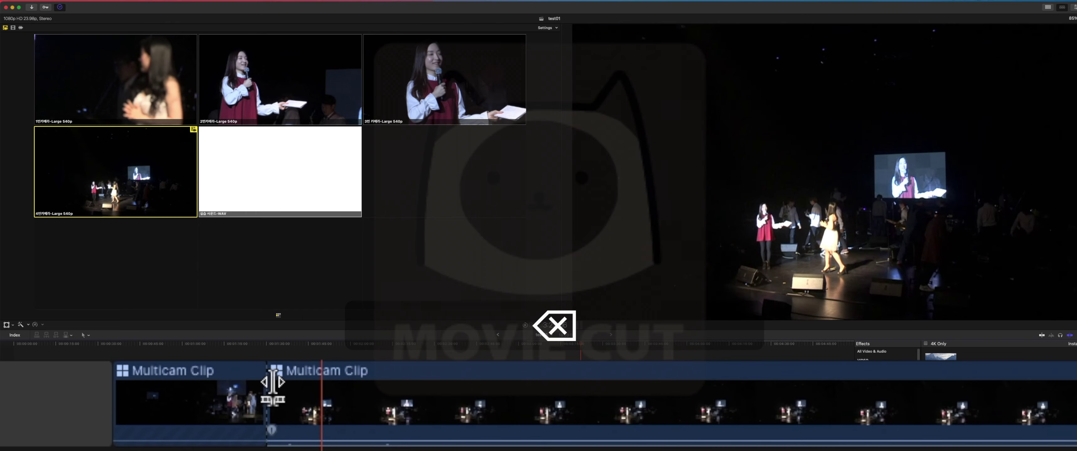
key("BackSpace")
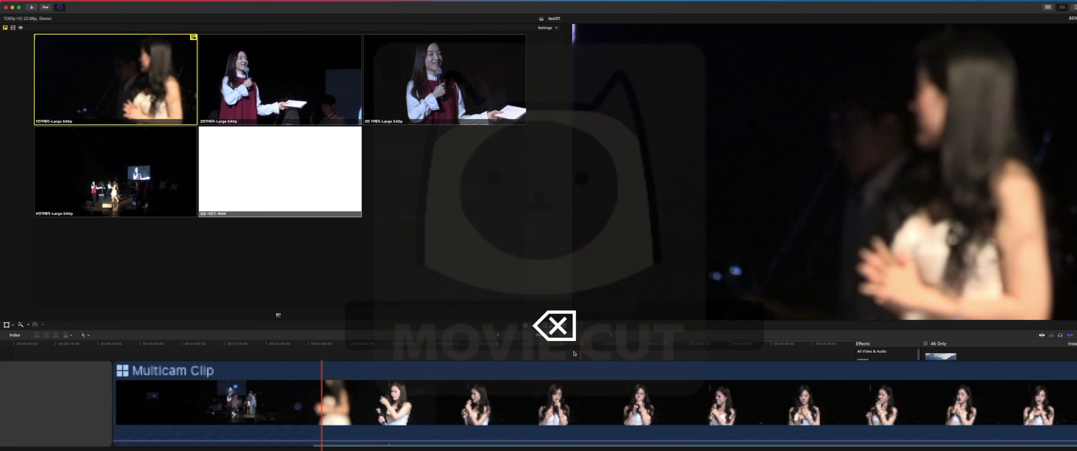
- Enable audio-only switching and cut to the WAV sound angle's audio at 3:07:07, near the clip's start
left_click_drag(576, 344, 540, 343)
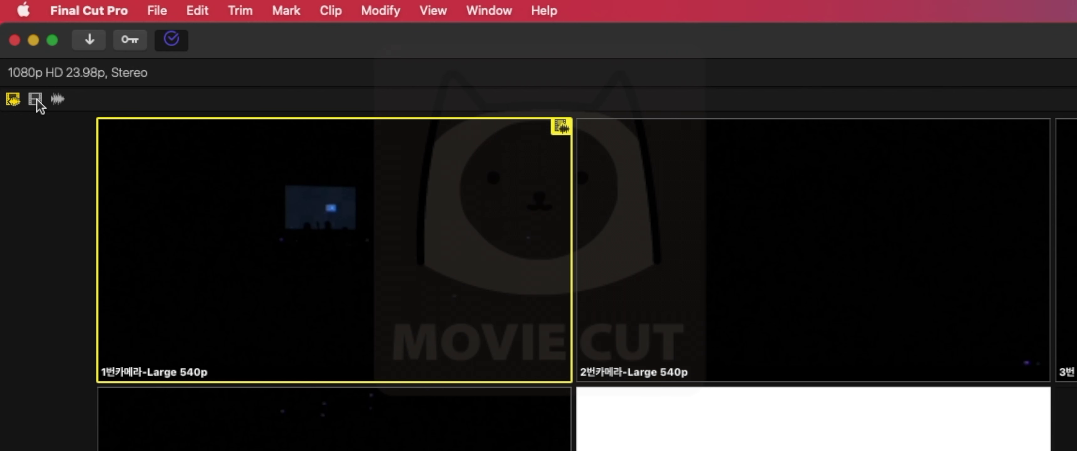
left_click(34, 99)
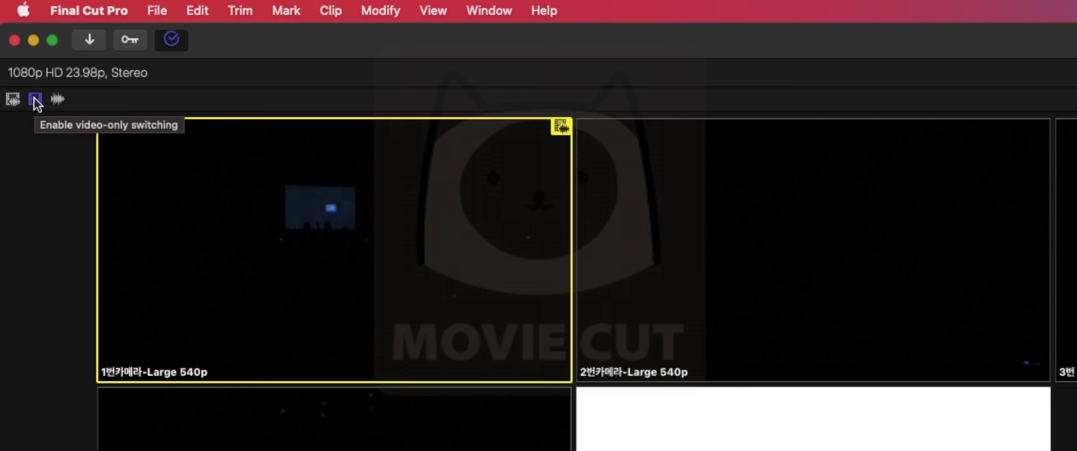
left_click(64, 99)
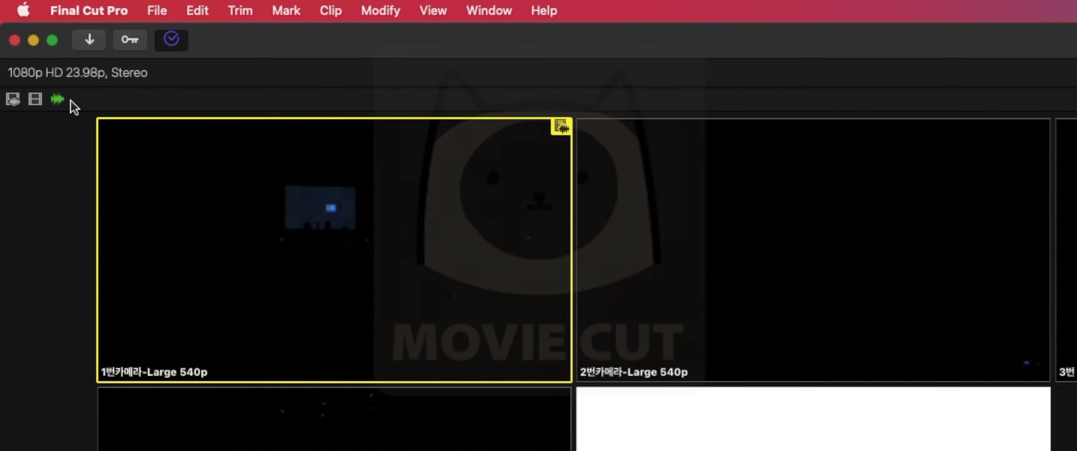
left_click(708, 446)
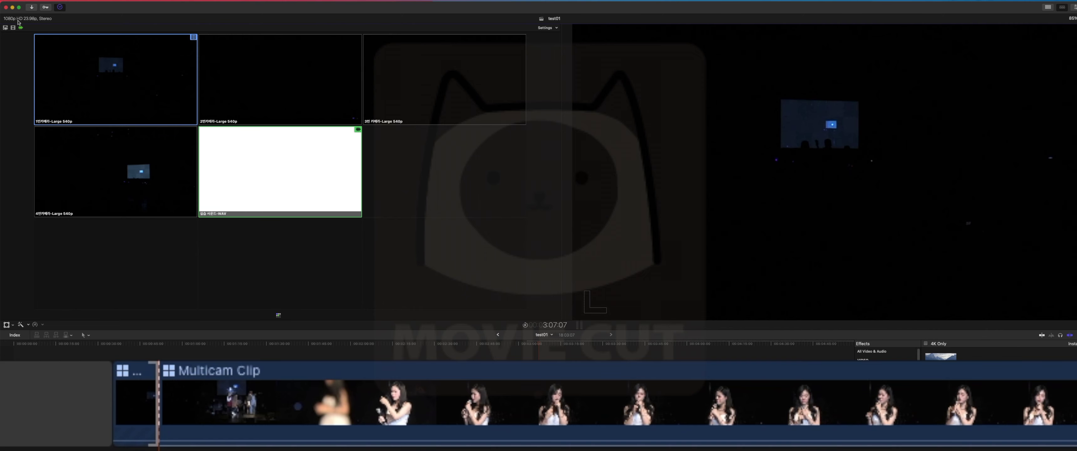
- Enable video-only switching and play the timeline, cutting live to camera 2, camera 3 and camera 4 in turn
left_click(13, 28)
key("space")
left_click(260, 52)
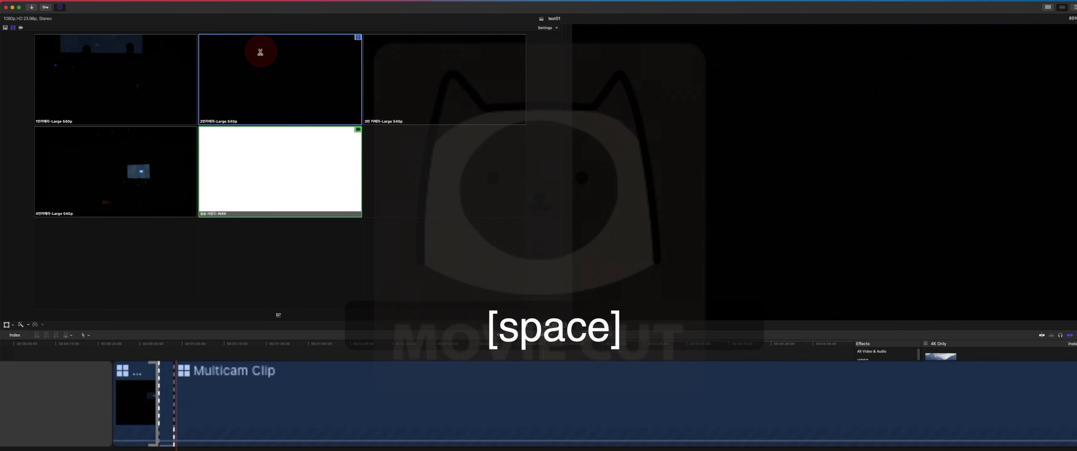
left_click(415, 62)
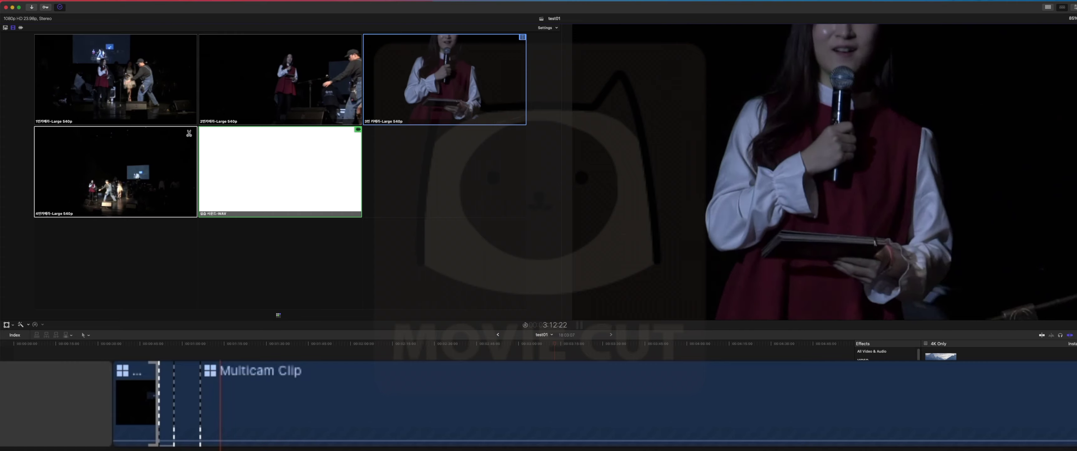
left_click(188, 133)
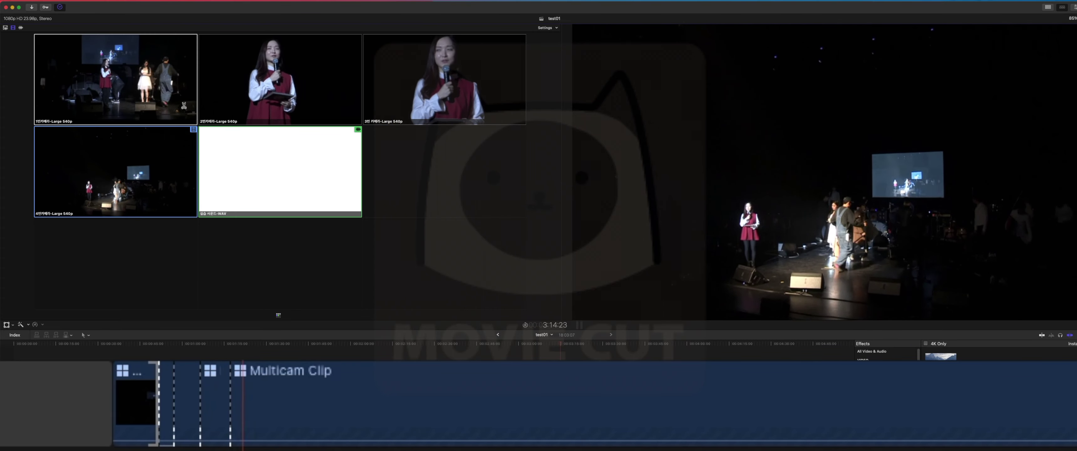
- Cut live to camera 1, camera 2 and camera 3 in turn while the timeline plays, and stop playback
left_click(147, 86)
left_click(281, 83)
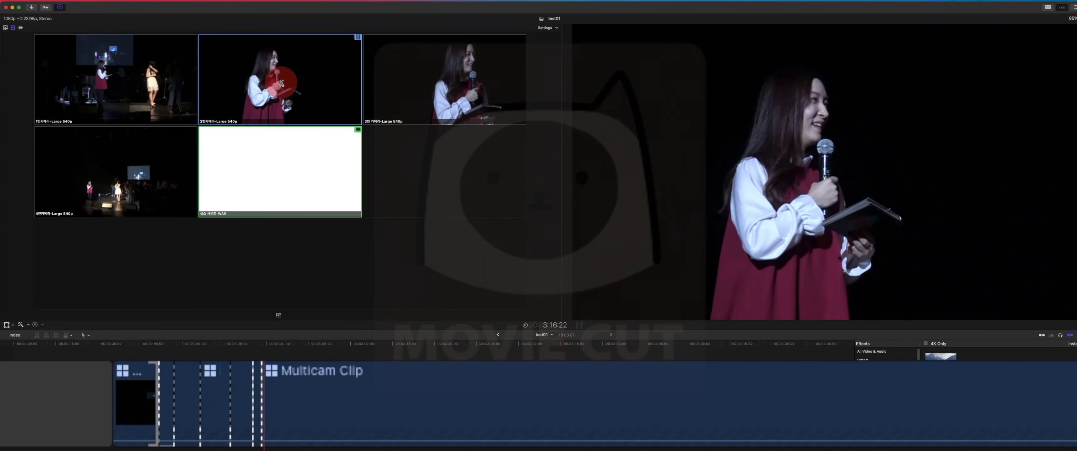
left_click(444, 83)
key("space")
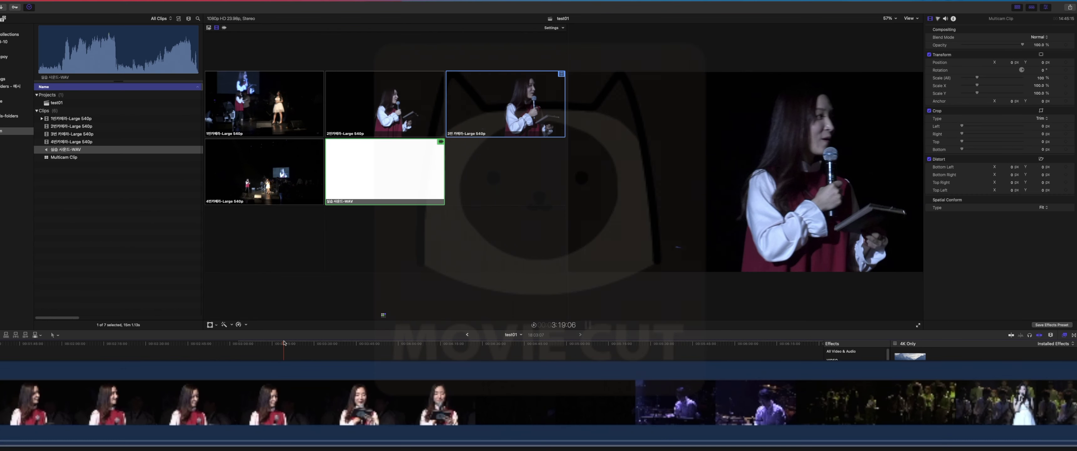
- Resume playback from 3:19:06 and cut live to camera 4, camera 1, camera 2, camera 3 and camera 4 again
key("space")
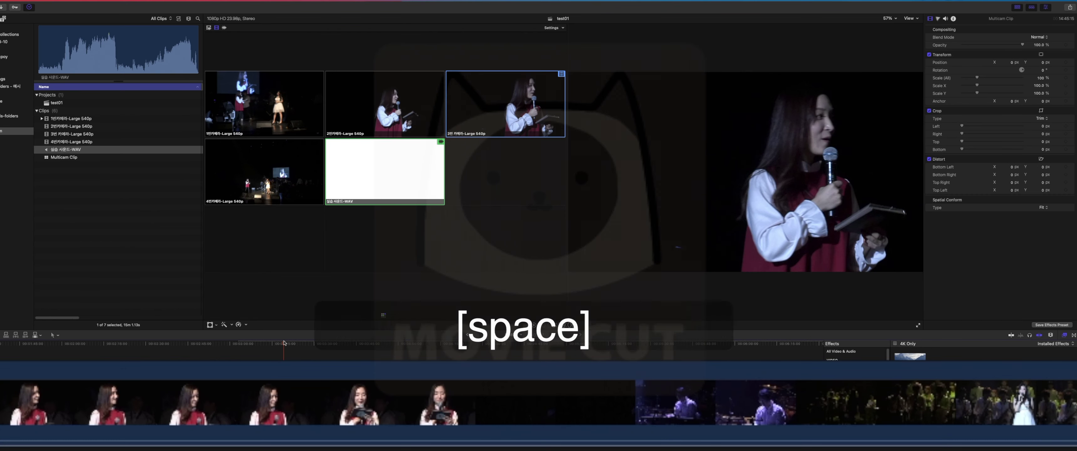
left_click(288, 181)
left_click(268, 109)
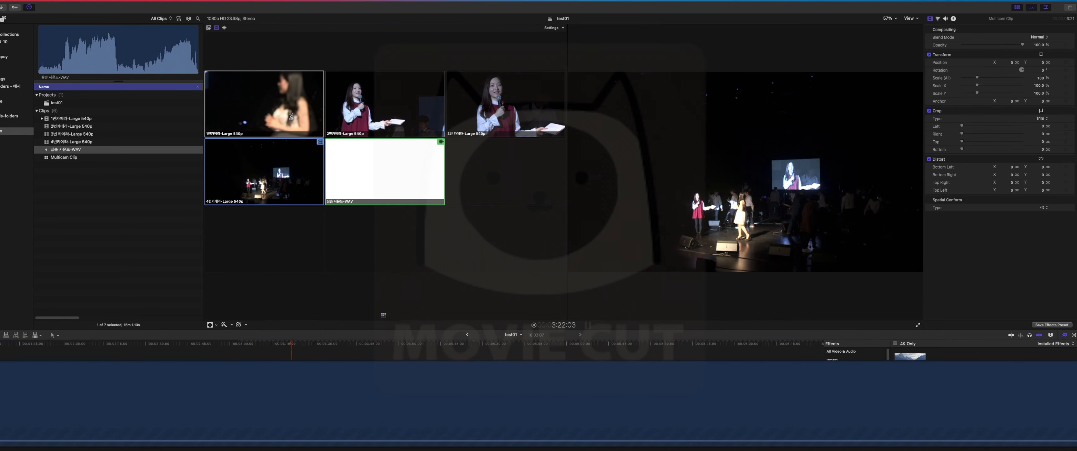
left_click(385, 108)
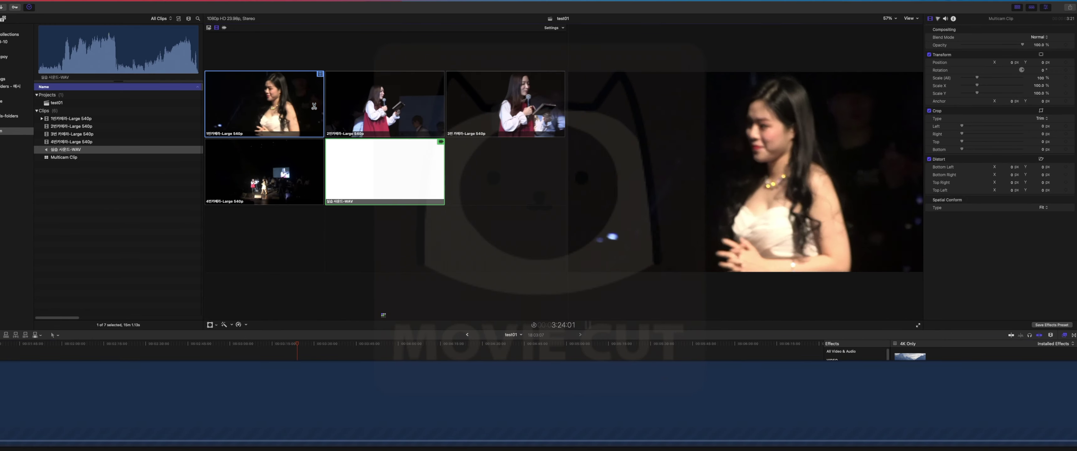
left_click(496, 105)
left_click(295, 149)
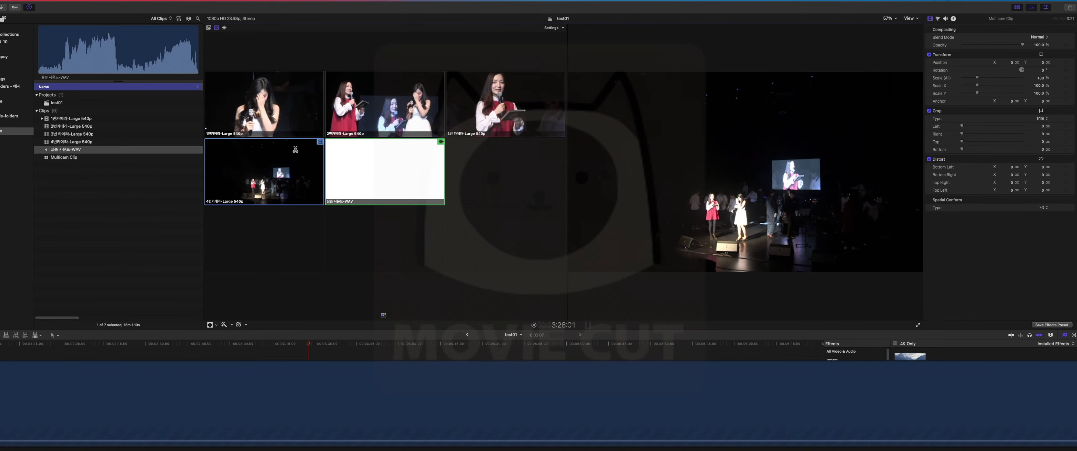
- Continue the live edit with cuts to angles 1, 2, 3 and 4 in numeric order, and stop playback
key("1")
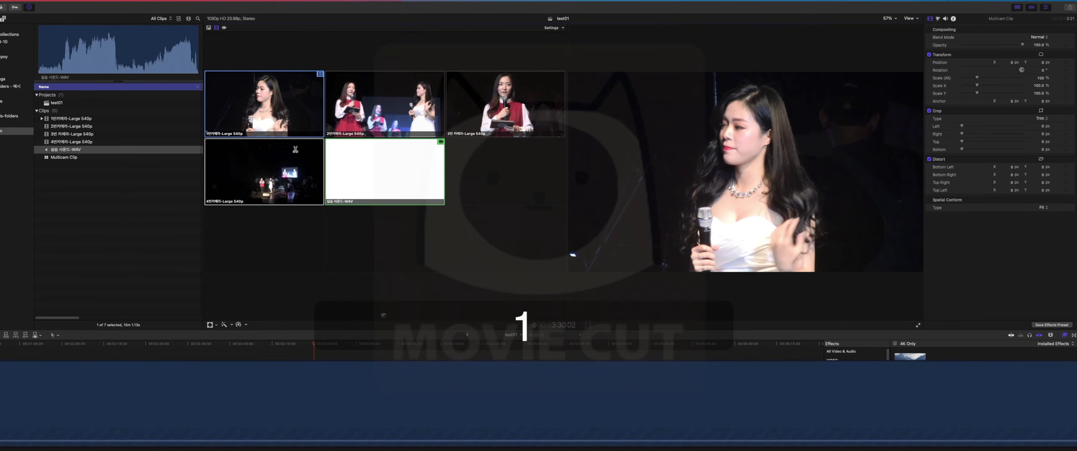
key("2")
key("3")
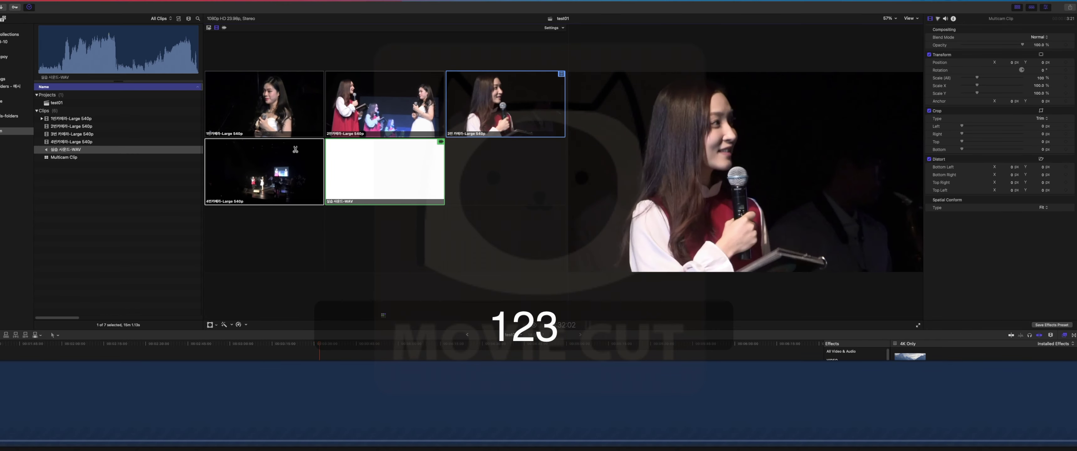
key("4")
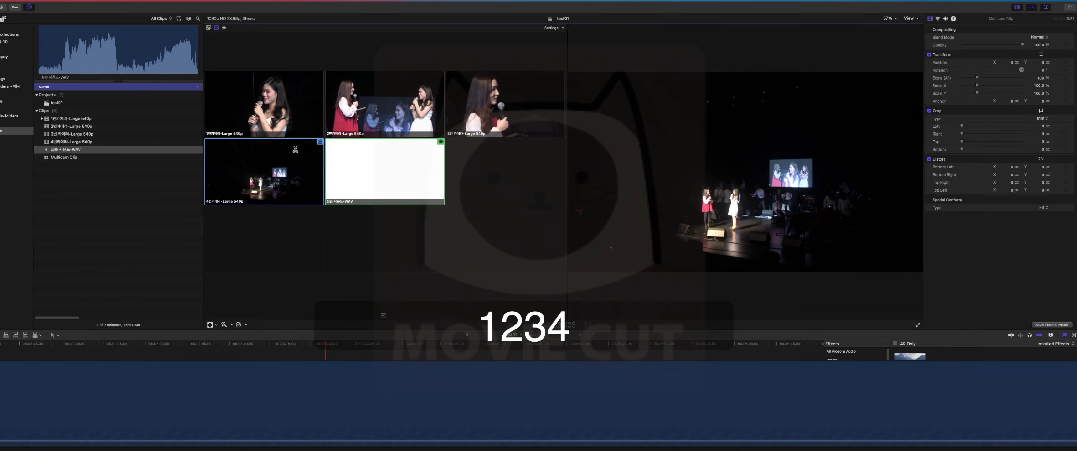
key("space")
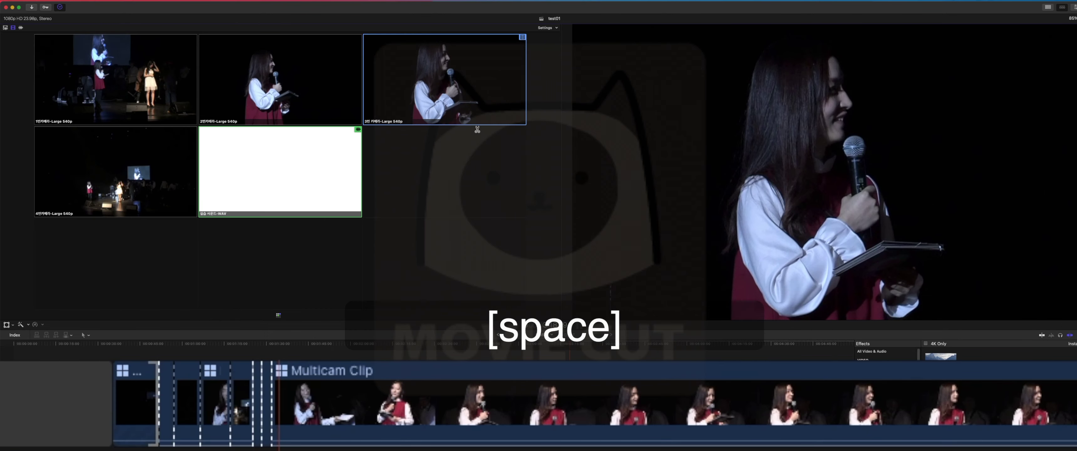
- Shift the global colour of the camera 2 segment at 3:30:04 to strong green on the Color Board
left_click(537, 345)
mouse_move(538, 346)
left_mouse_down()
mouse_move(560, 345)
mouse_move(529, 345)
mouse_move(602, 352)
left_mouse_up()
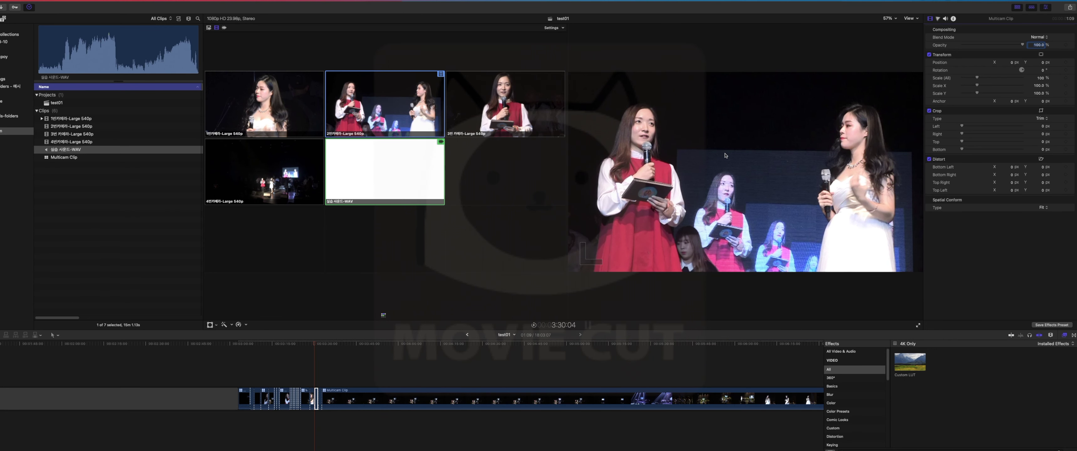
left_click(938, 19)
left_click_drag(978, 86, 980, 50)
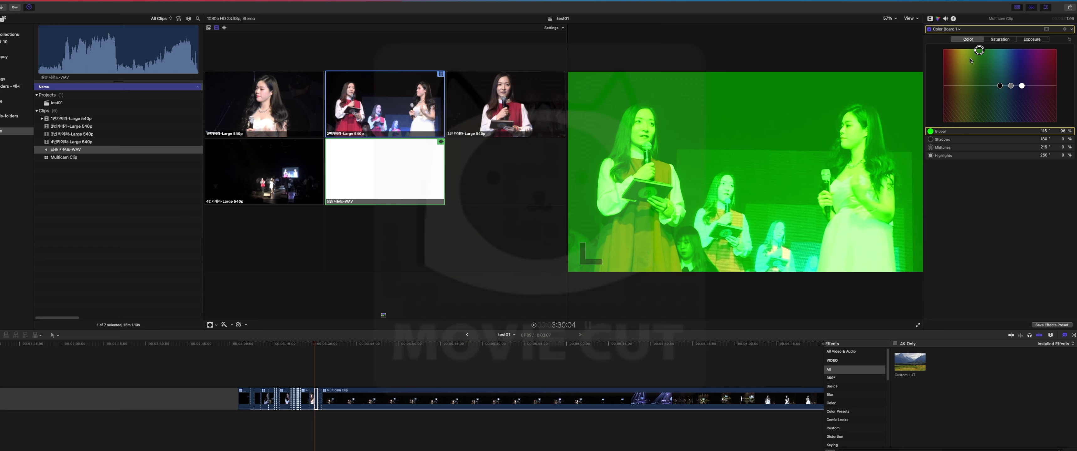
- Select the green-tinted camera 2 segment at 3:30:22 and delete its colour correction
left_click(329, 353)
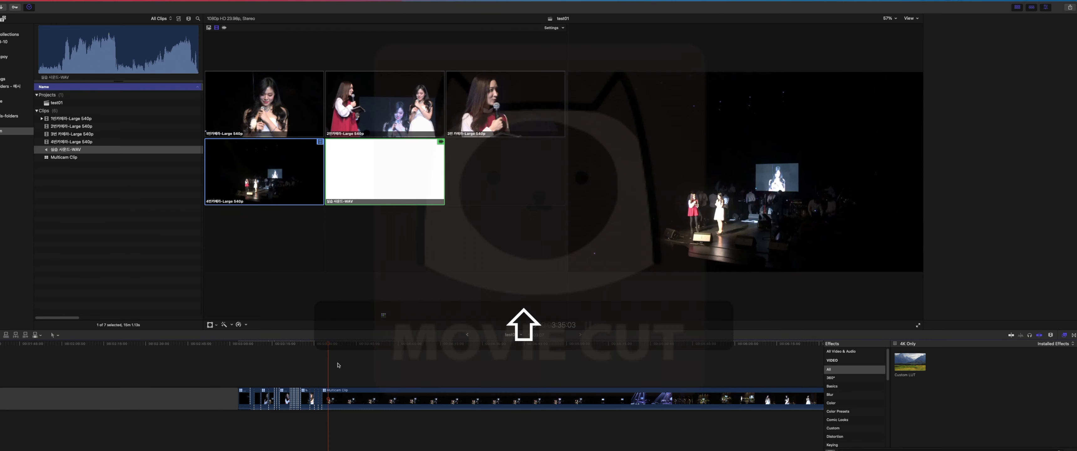
scroll(375, 372, "left", 5)
key("super+equal")
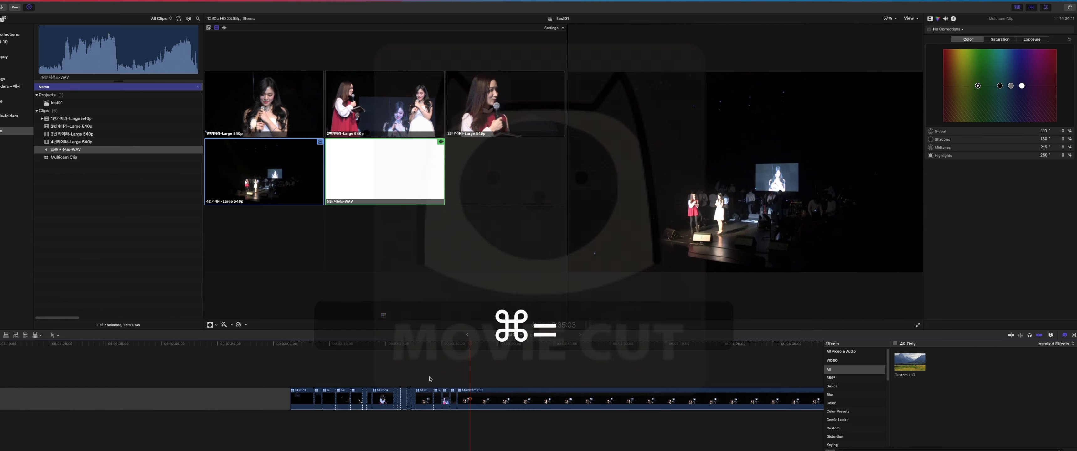
scroll(430, 379, "left", 2)
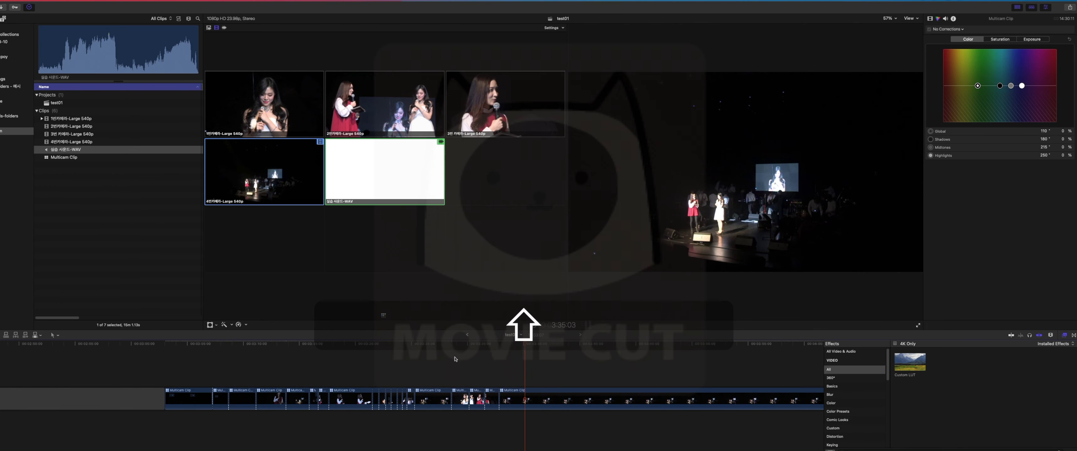
left_click(478, 344)
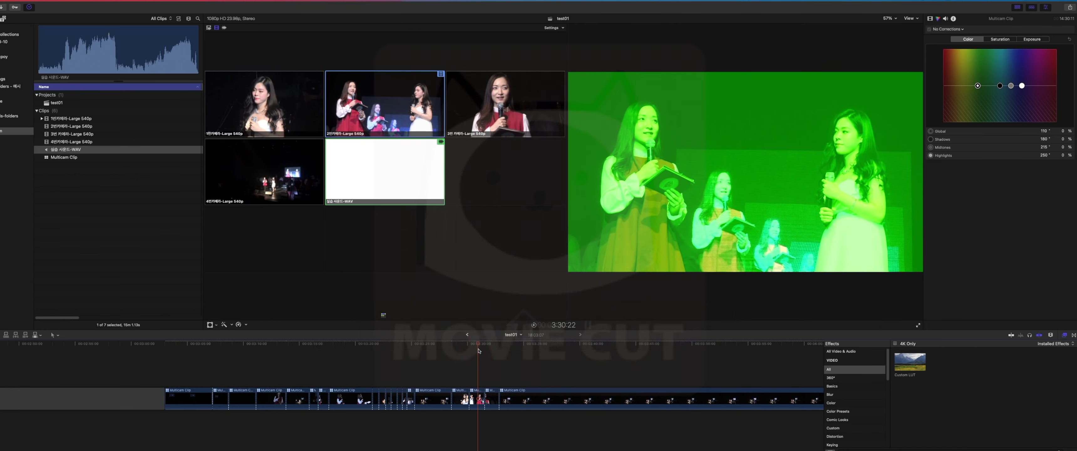
left_click(478, 406)
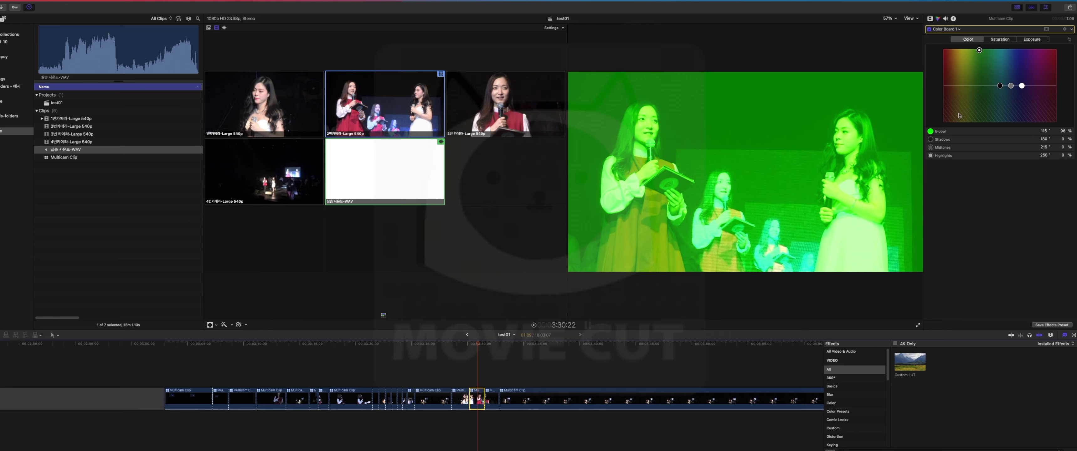
left_click(1072, 29)
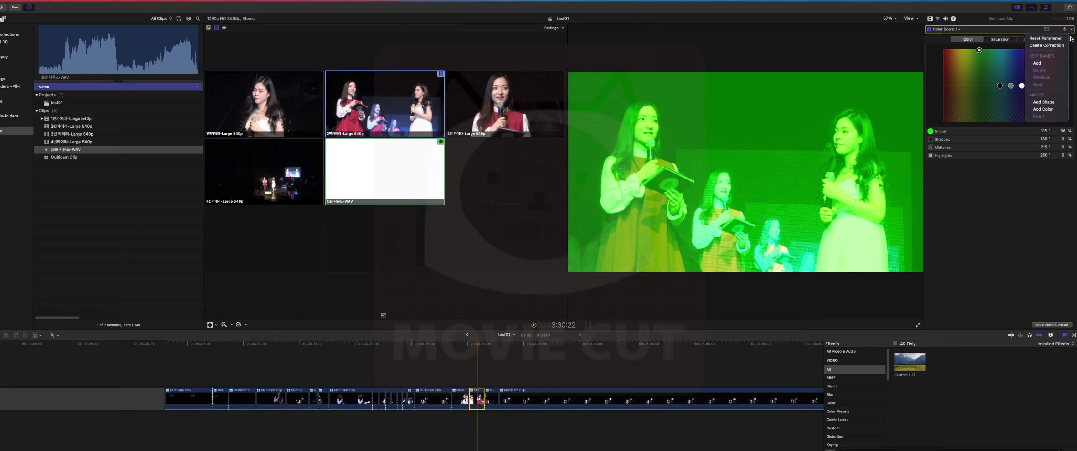
left_click(1064, 44)
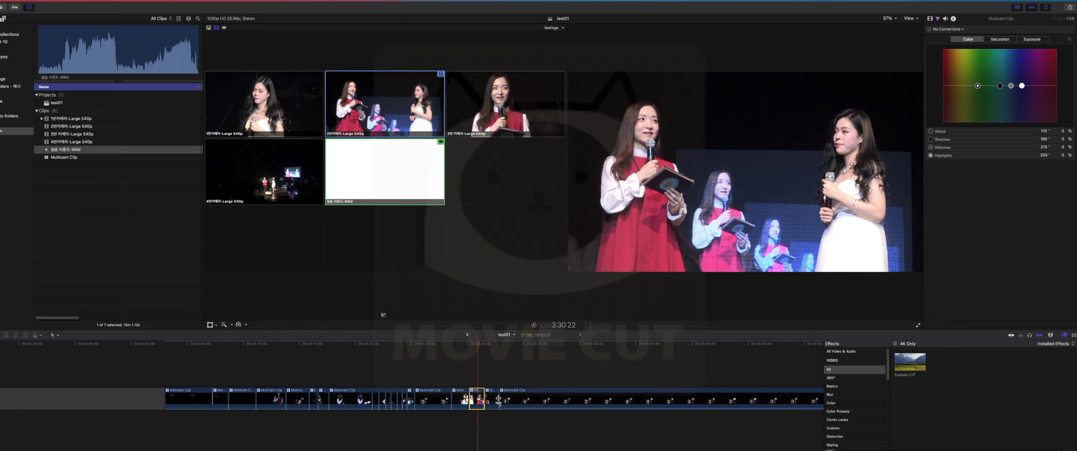
- Open the multicam clip's angles in an enlarged timeline and shift the camera 3 angle's global colour to green at 100%
double_click(480, 400)
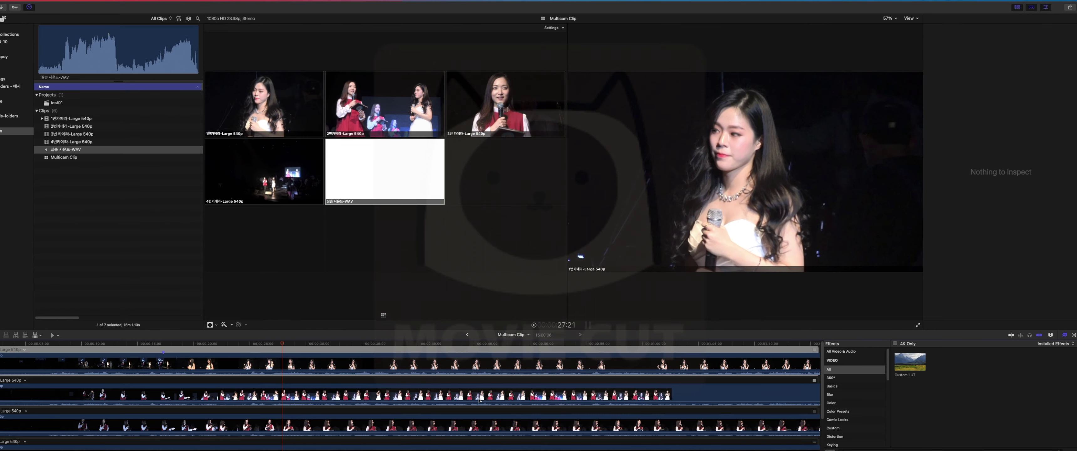
left_click_drag(448, 329, 457, 228)
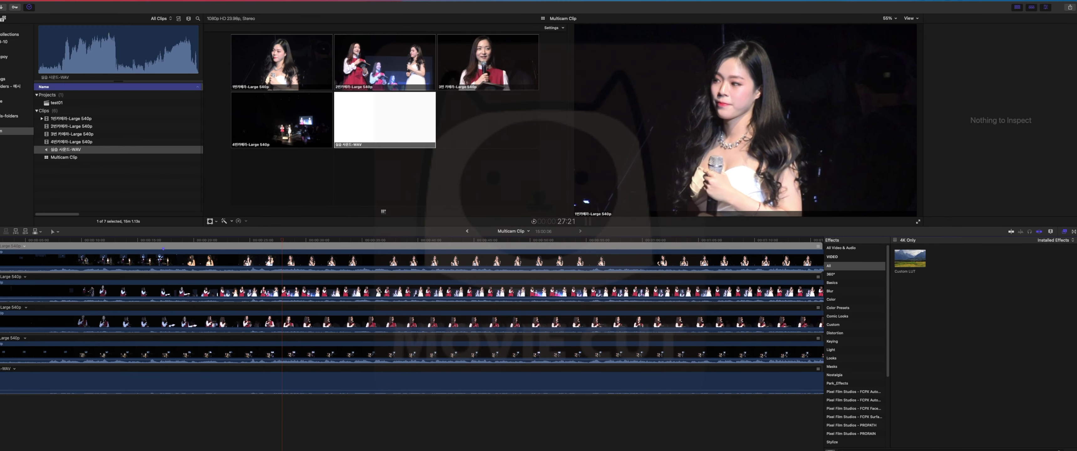
left_click(372, 321)
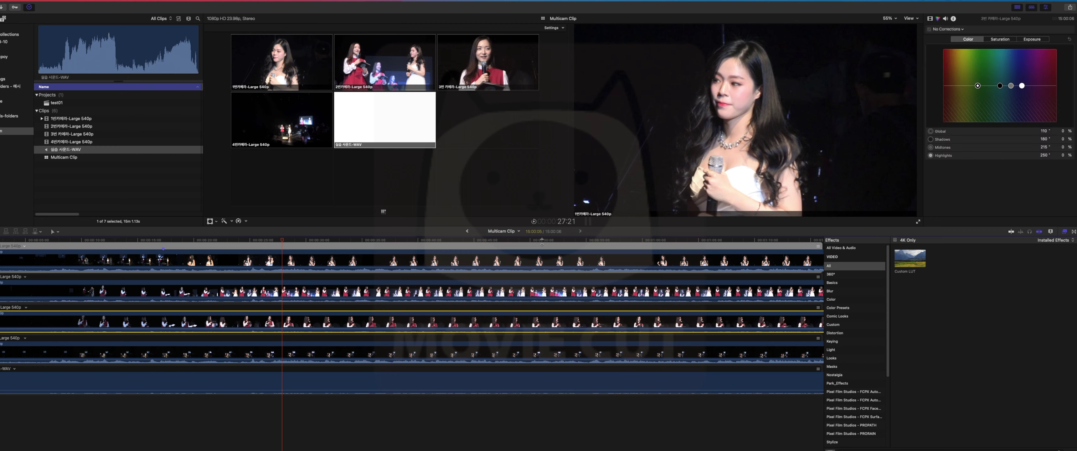
left_click_drag(978, 86, 986, 49)
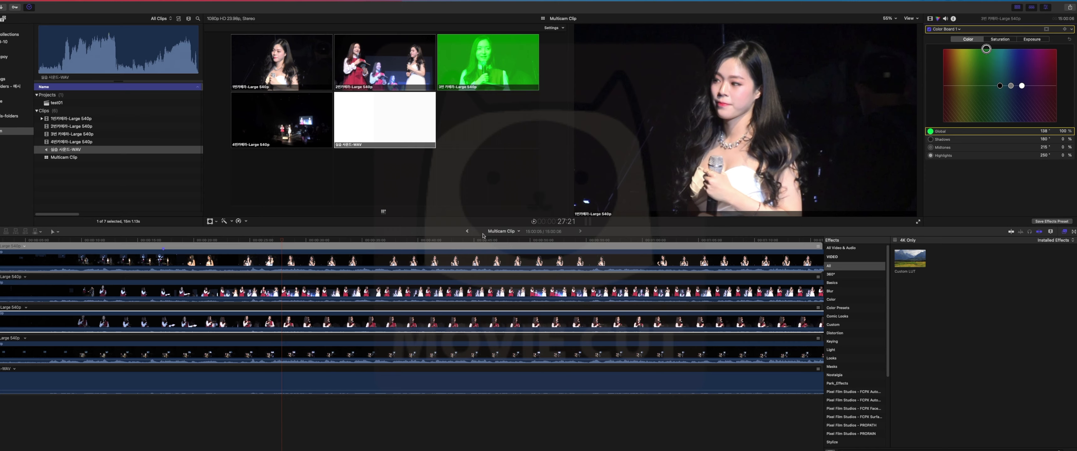
- Return to the test01 timeline to check the colour of the camera 3 segments, and reopen the multicam clip
left_click(467, 231)
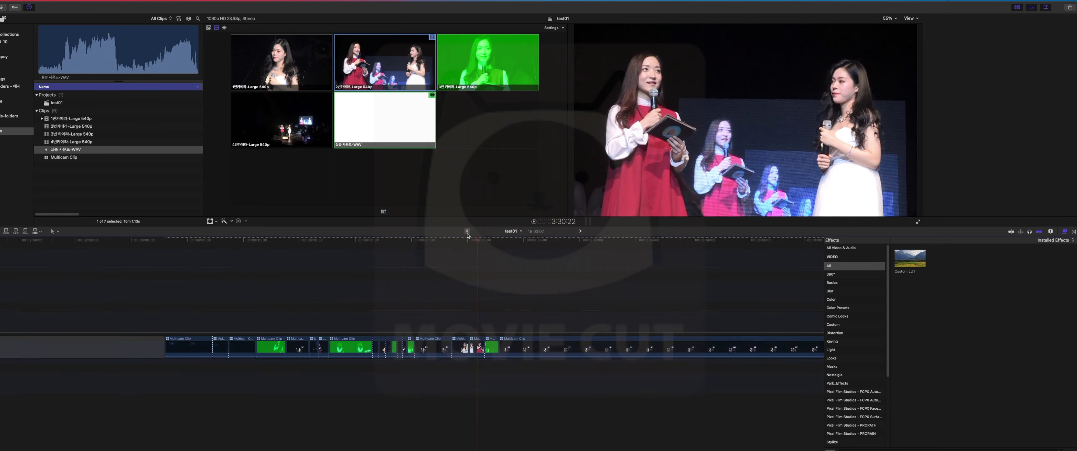
left_click_drag(482, 241, 442, 268)
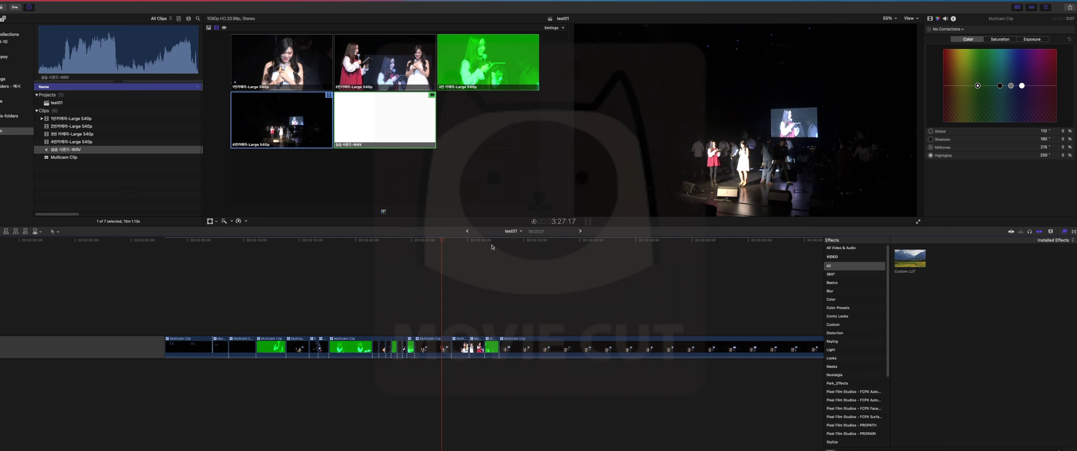
left_click(531, 282)
double_click(535, 351)
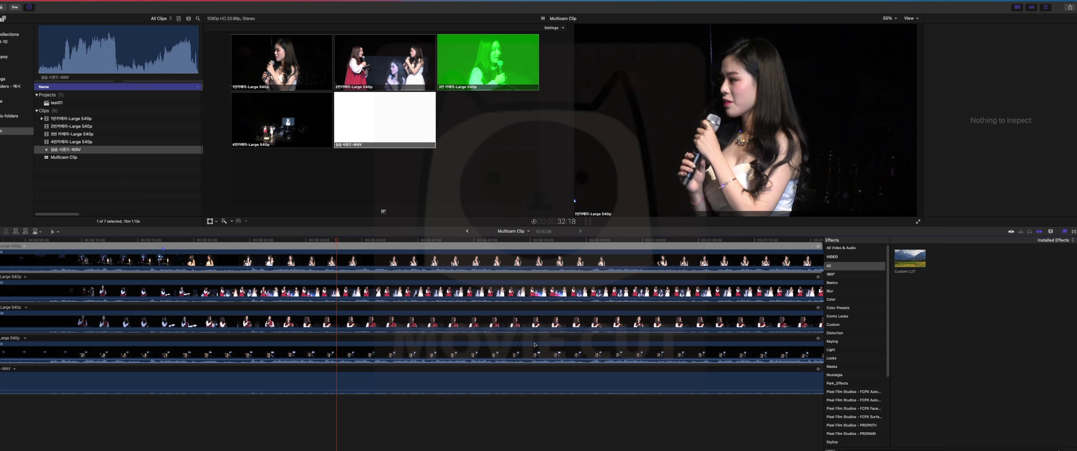
- Select the camera 3 source clip in the browser and mark a range from about 23:17 to 1:33:05
left_click(74, 127)
left_click(75, 134)
left_click(75, 141)
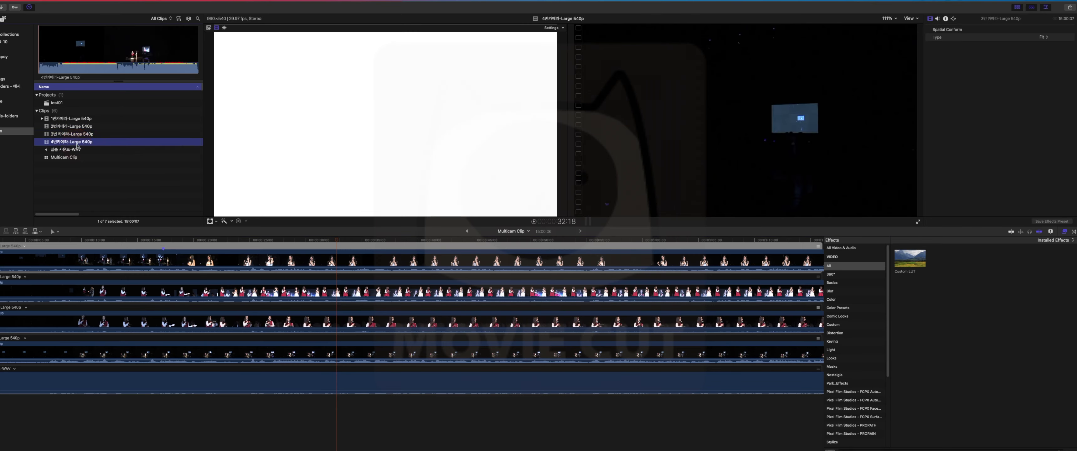
left_click(75, 134)
left_click(55, 46)
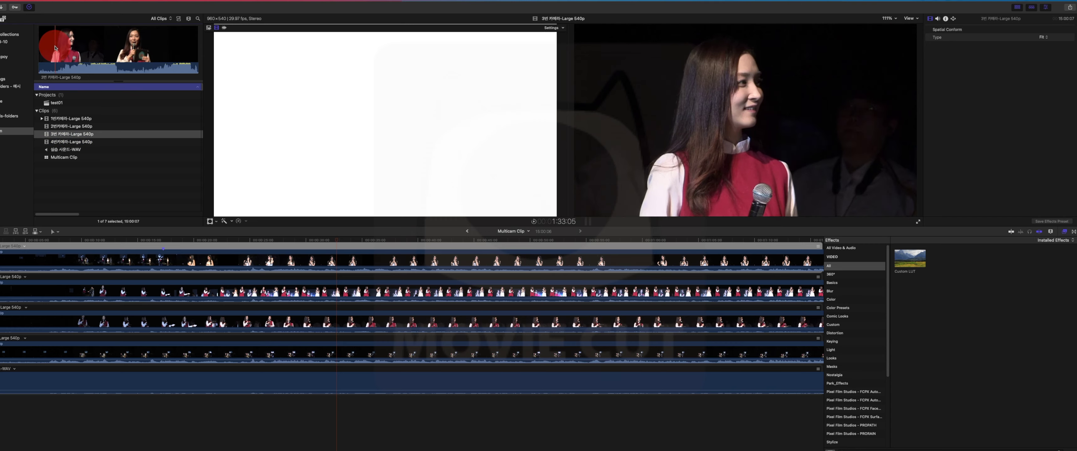
left_click(55, 46)
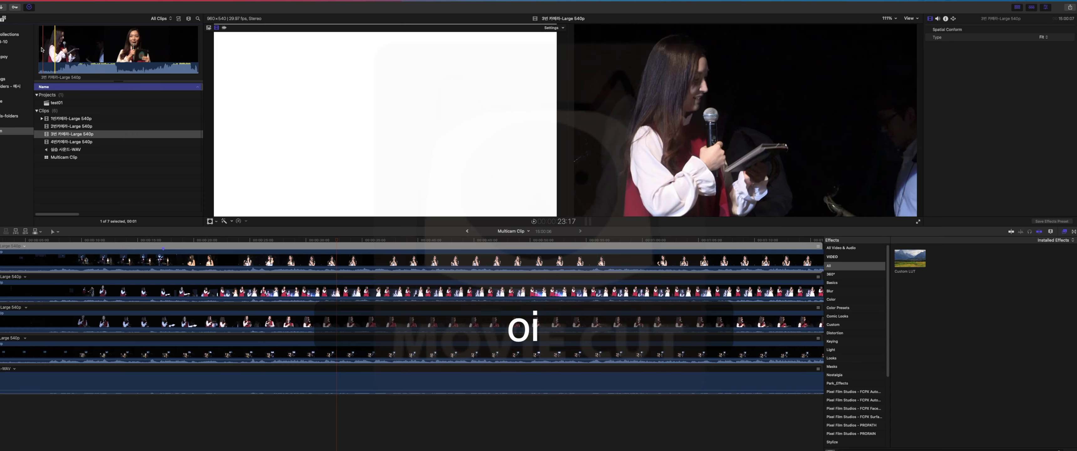
key("i")
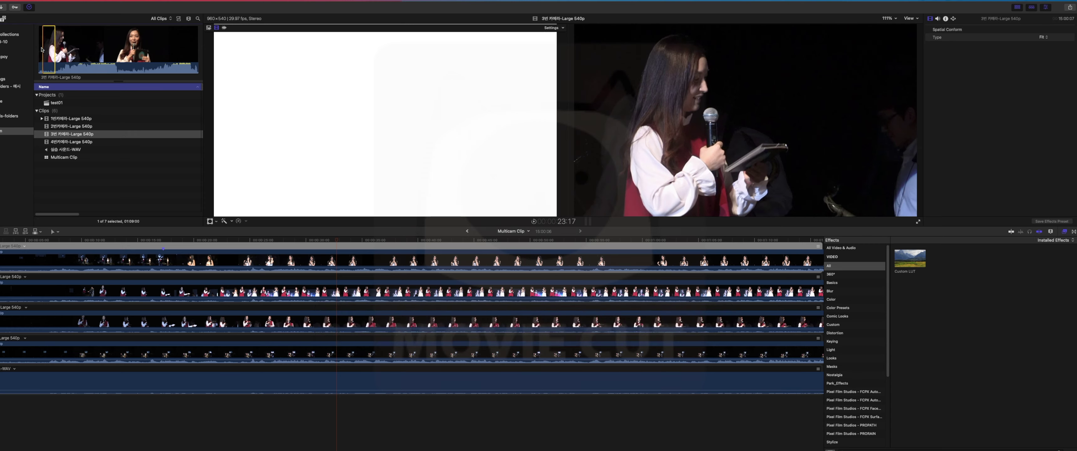
key("s")
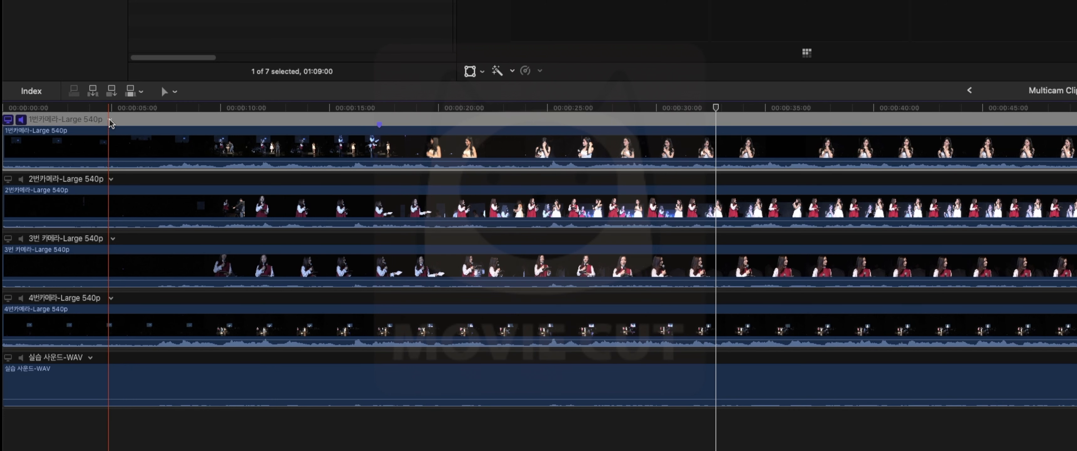
- Add a new empty angle below the camera 1 angle and move it beneath the camera 2 angle
left_click(110, 121)
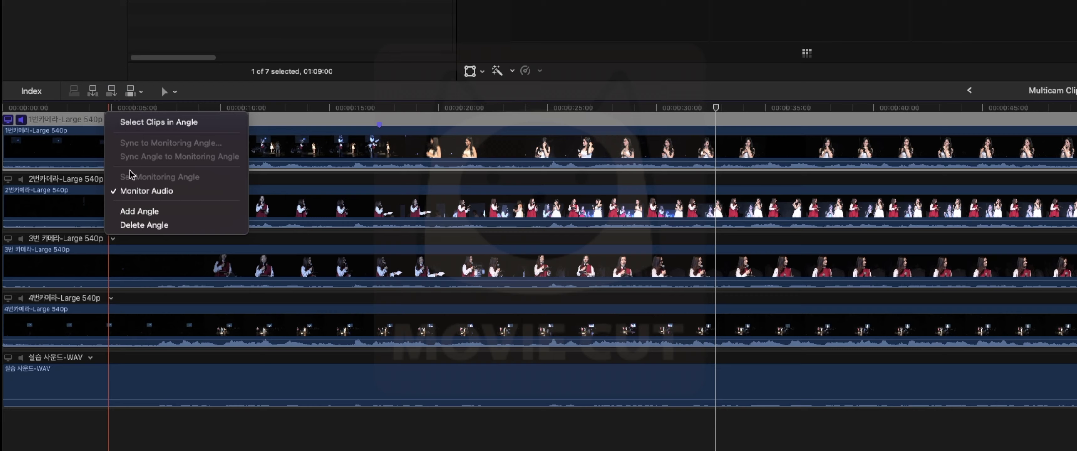
left_click(138, 213)
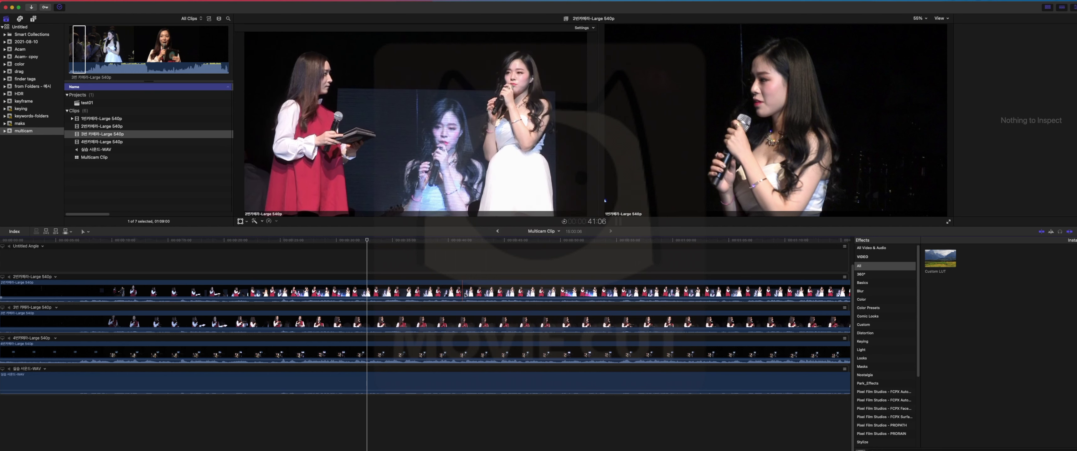
key("super+shift+7")
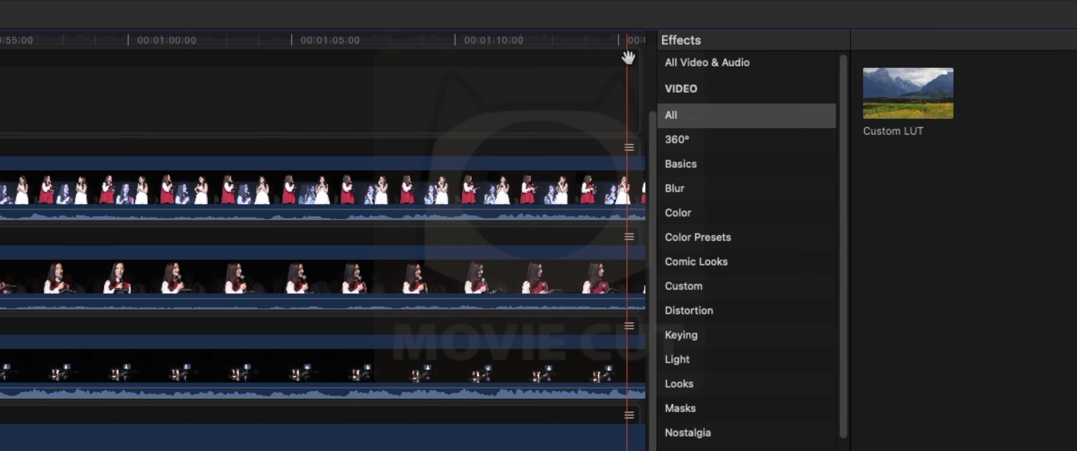
left_click_drag(629, 59, 610, 147)
left_click(366, 285)
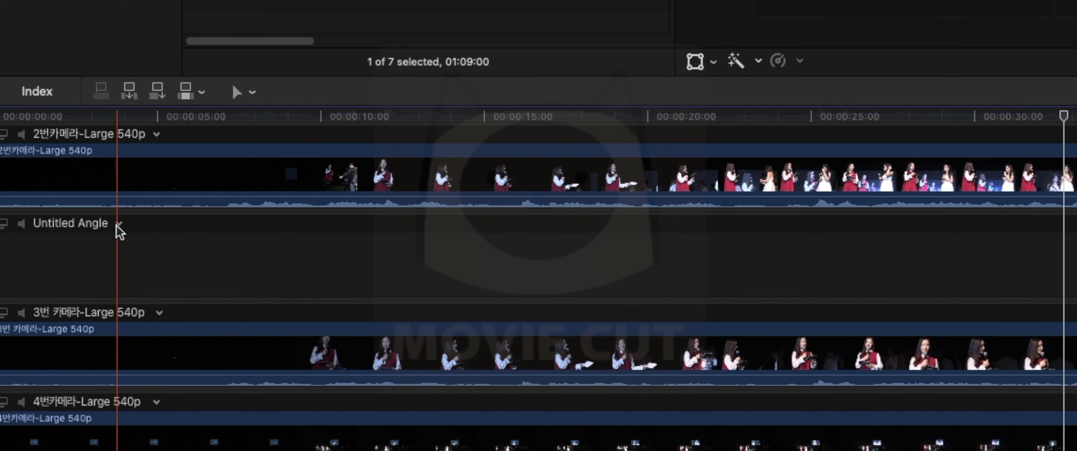
- Rename the empty angle as 추가장면 and place the marked camera 3 footage in it
left_click(78, 224)
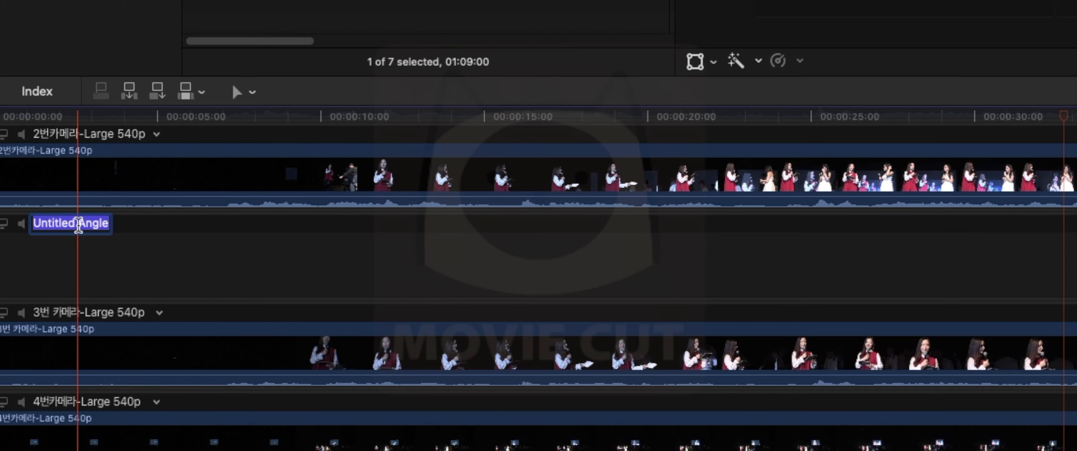
type("축")
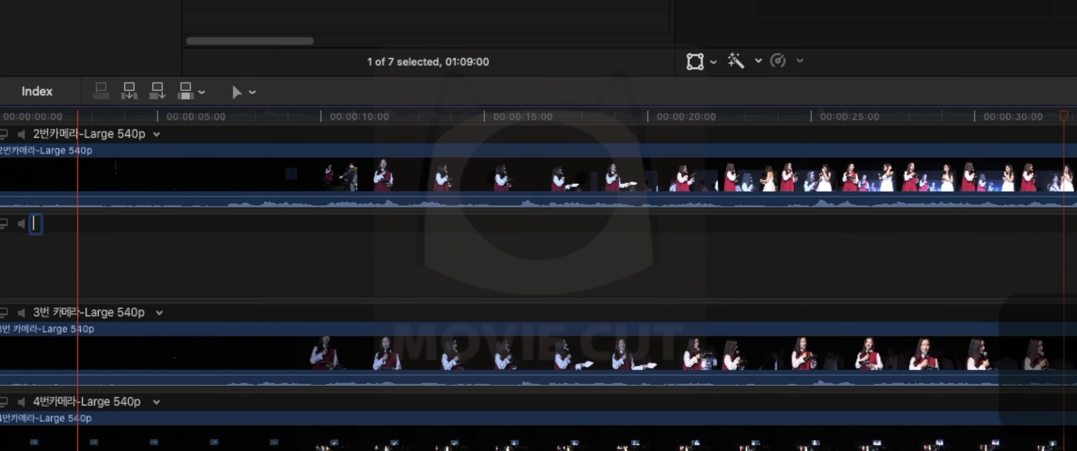
type("가장면")
key("Return")
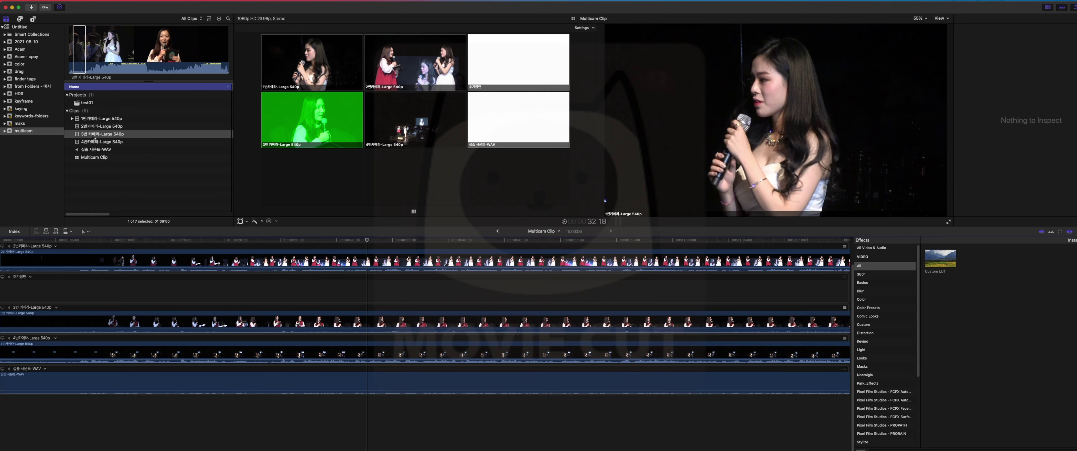
left_click_drag(360, 257, 330, 291)
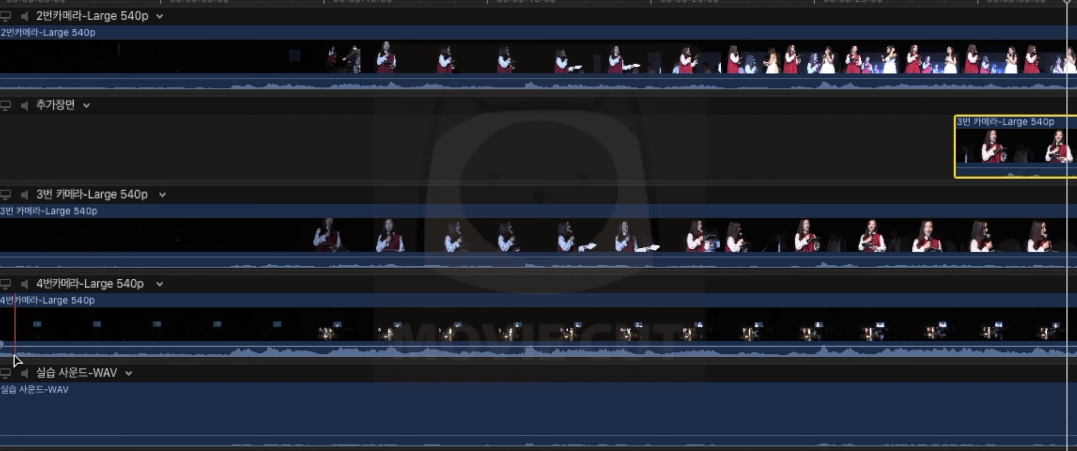
- Make the 실습 사운드-WAV angle the monitoring angle and sync the selected clip in the 추가장면 angle to it
left_click(7, 375)
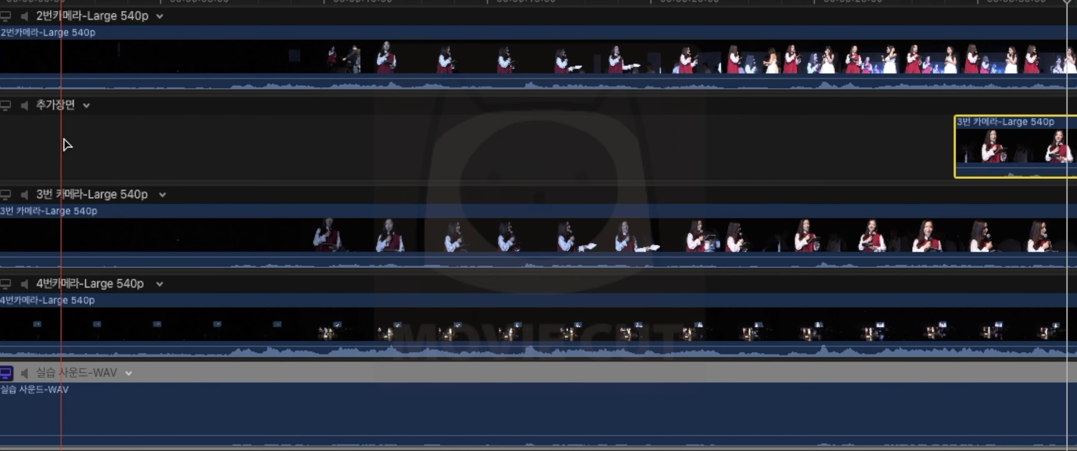
left_click(86, 105)
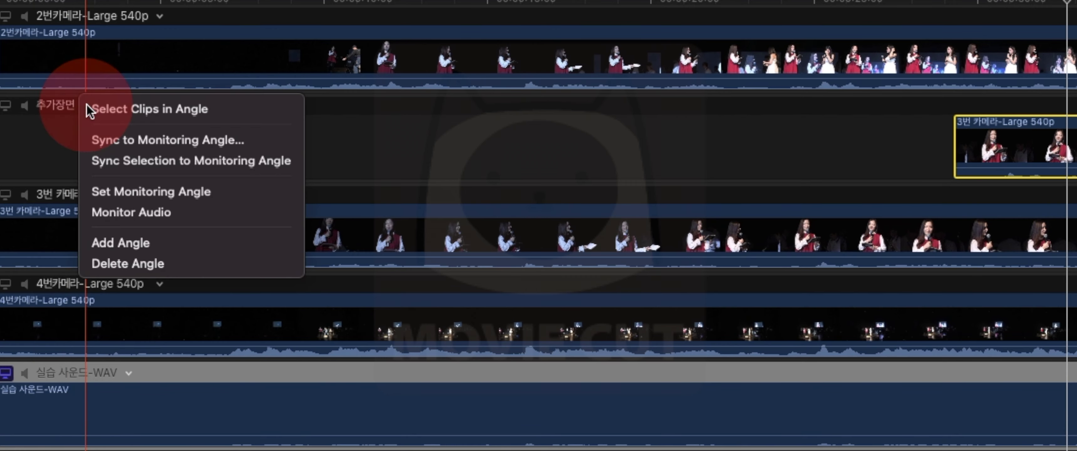
left_click(107, 164)
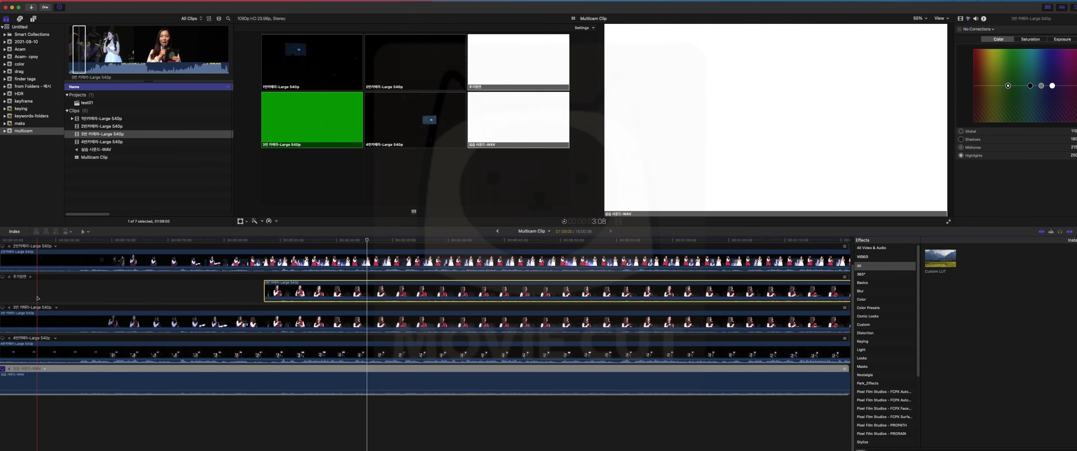